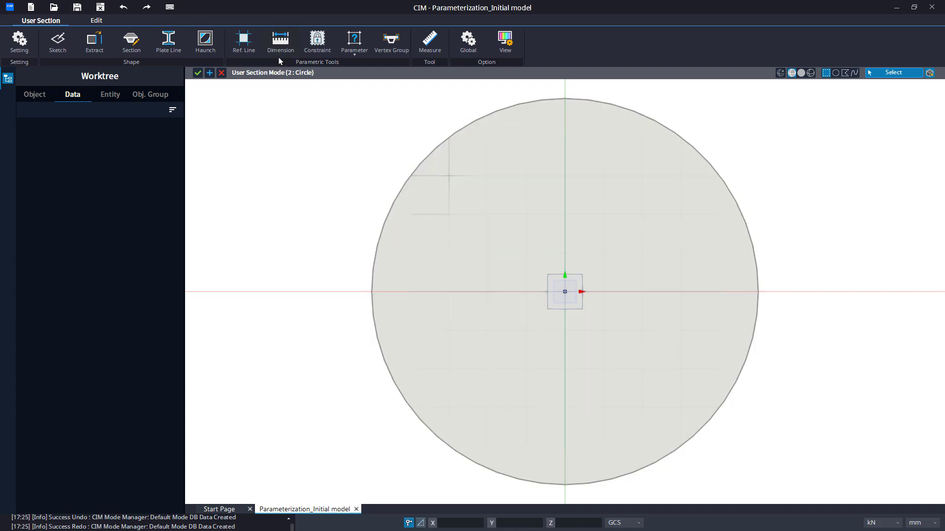
Add a radial dimension to the outline of the circle section
click(281, 42)
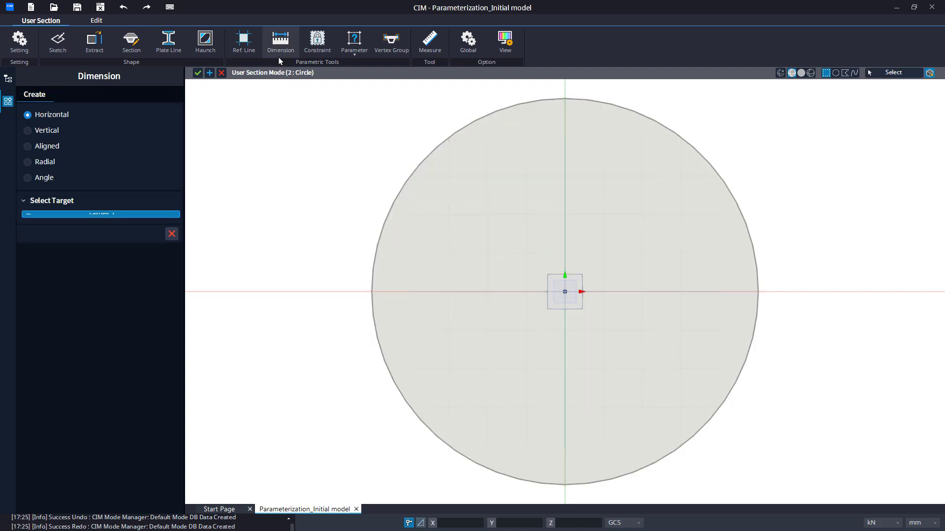
click(45, 162)
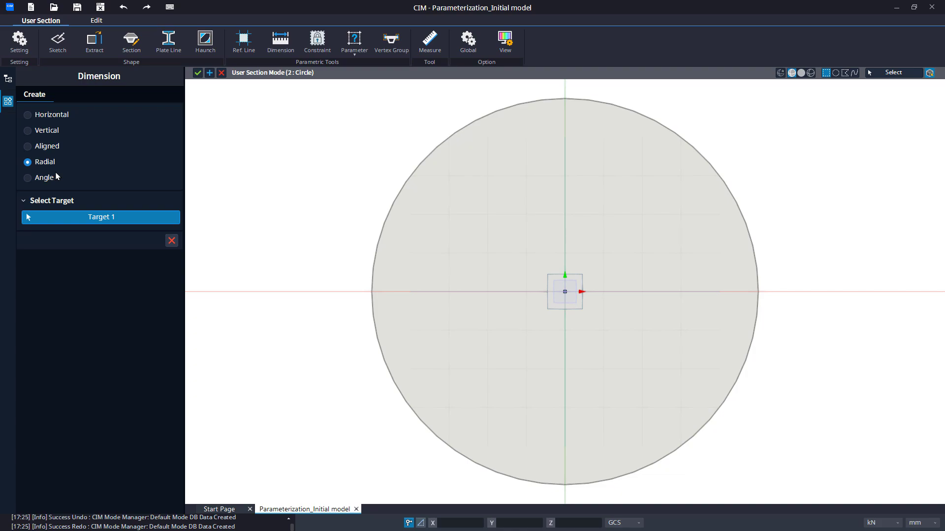
click(380, 237)
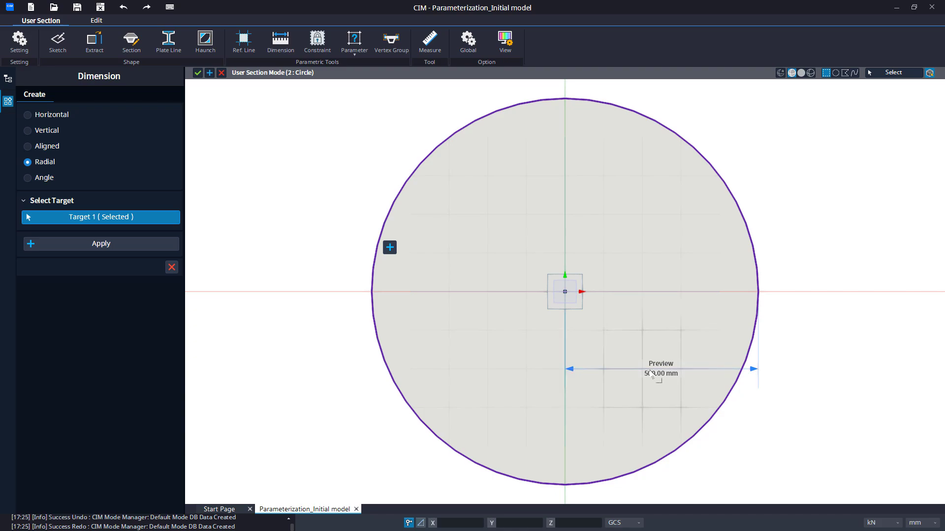
click(138, 249)
click(172, 241)
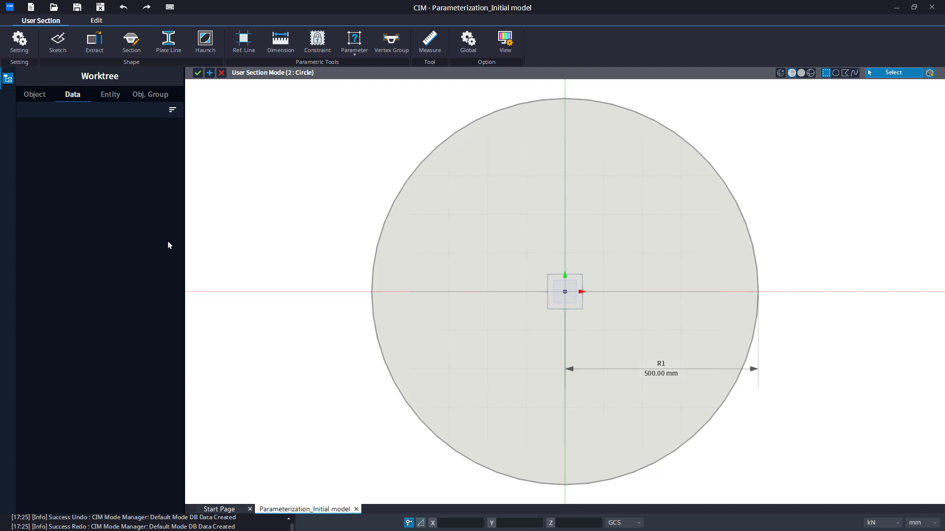
Create a base parameter of type Length named Radius with a length of 500 mm
click(356, 56)
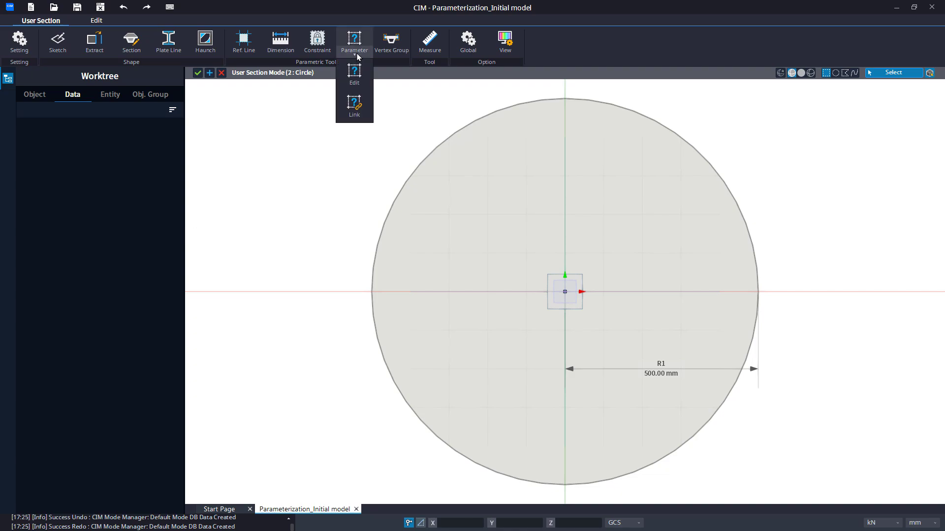
click(356, 76)
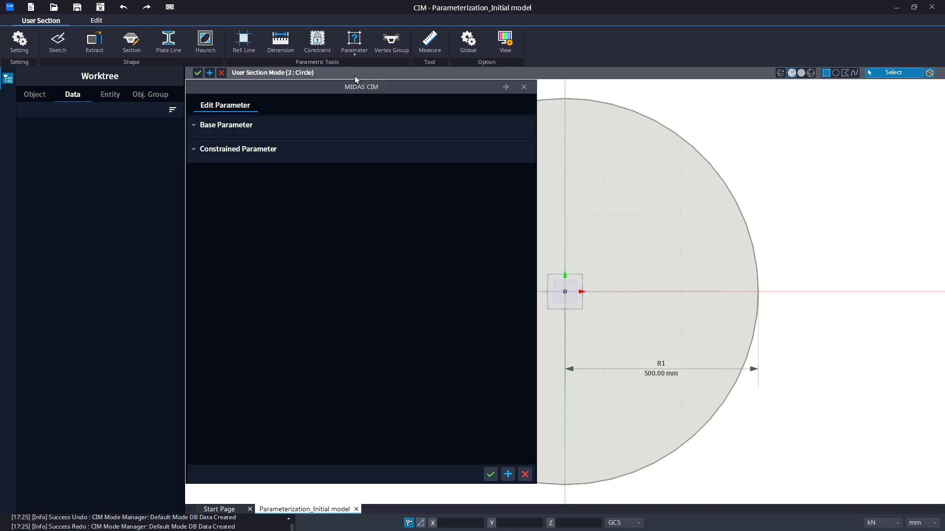
click(232, 179)
click(232, 178)
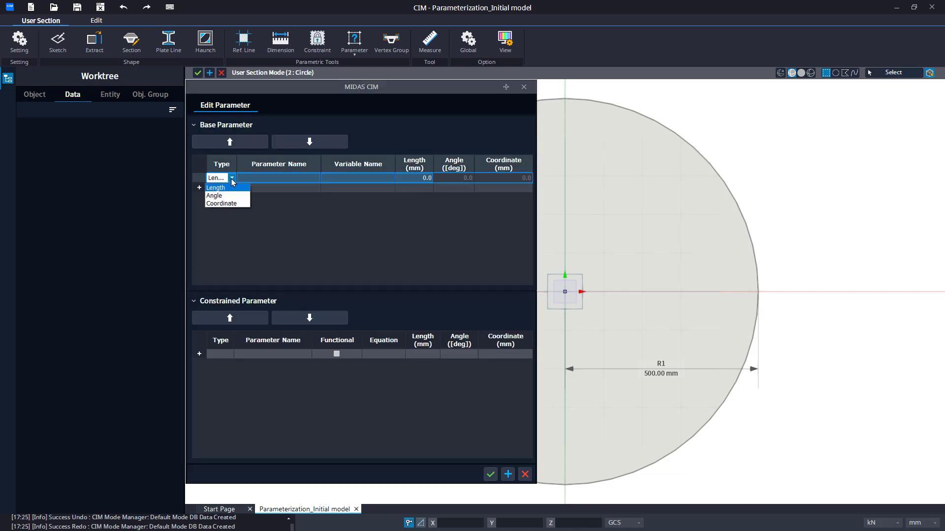
click(231, 193)
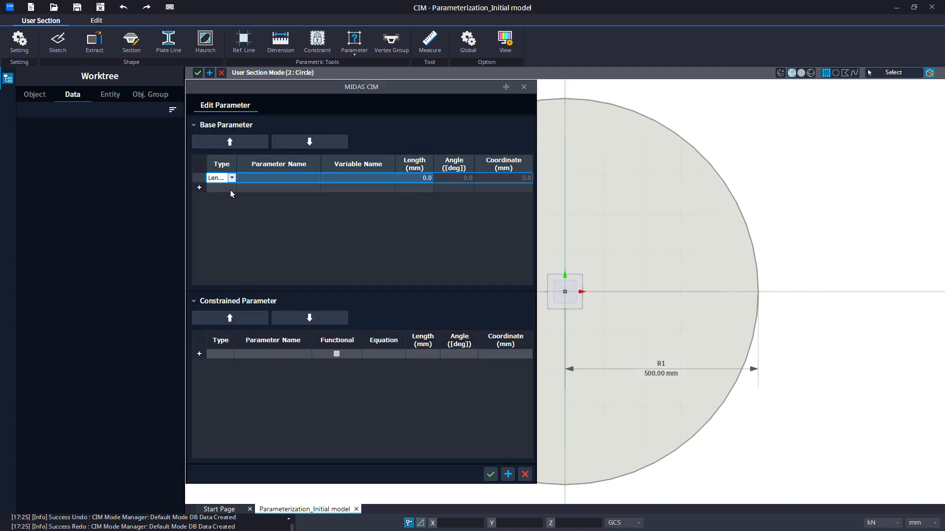
click(257, 179)
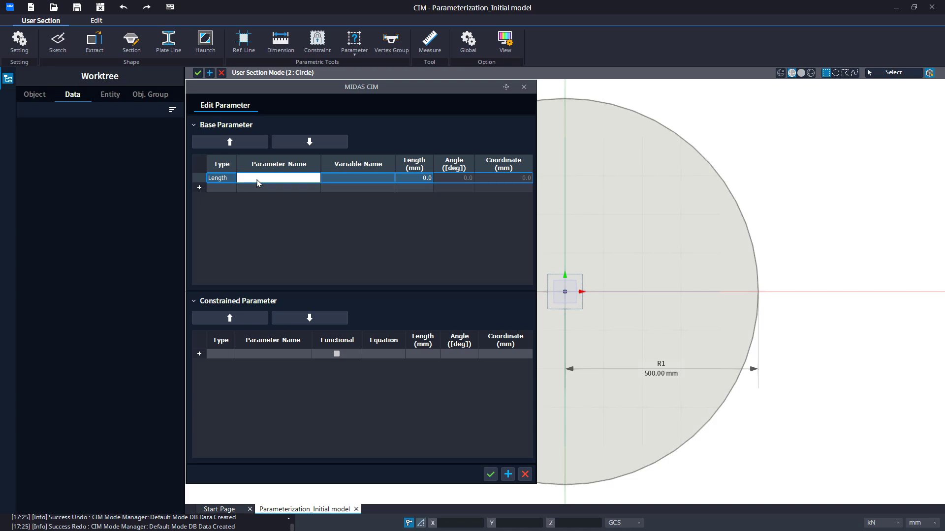
text(Radi)
key(Tab)
key(Tab)
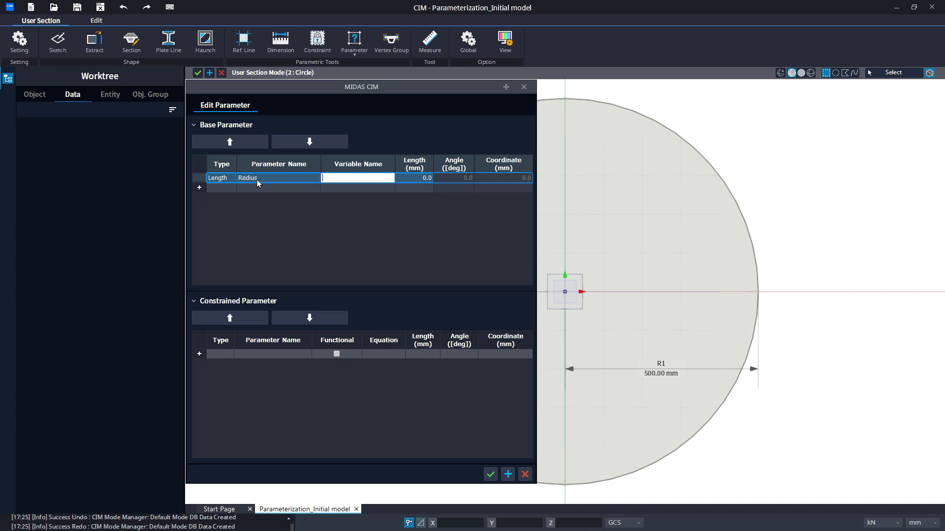
text(500)
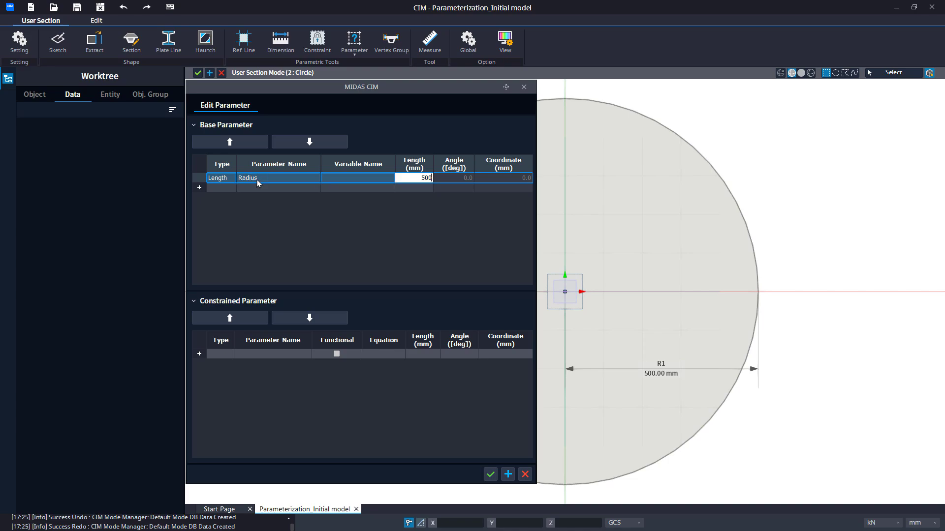
key(Return)
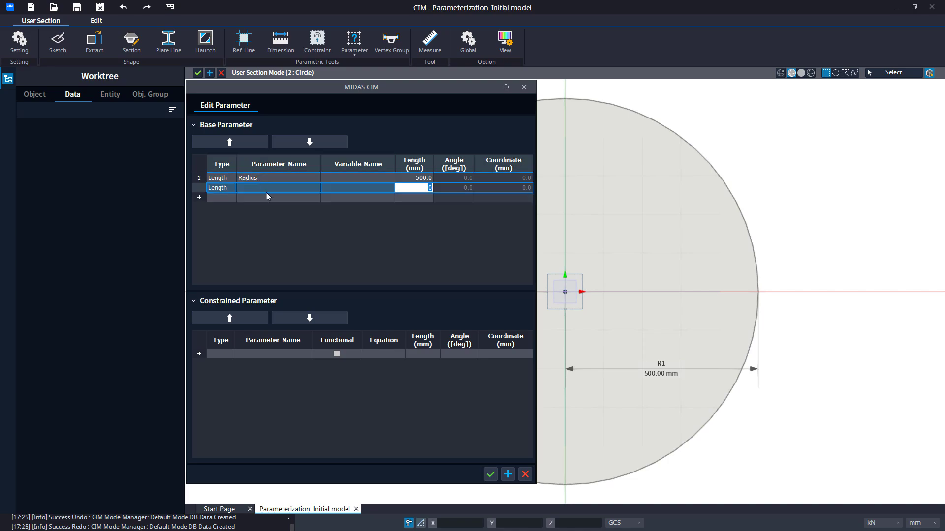
click(490, 474)
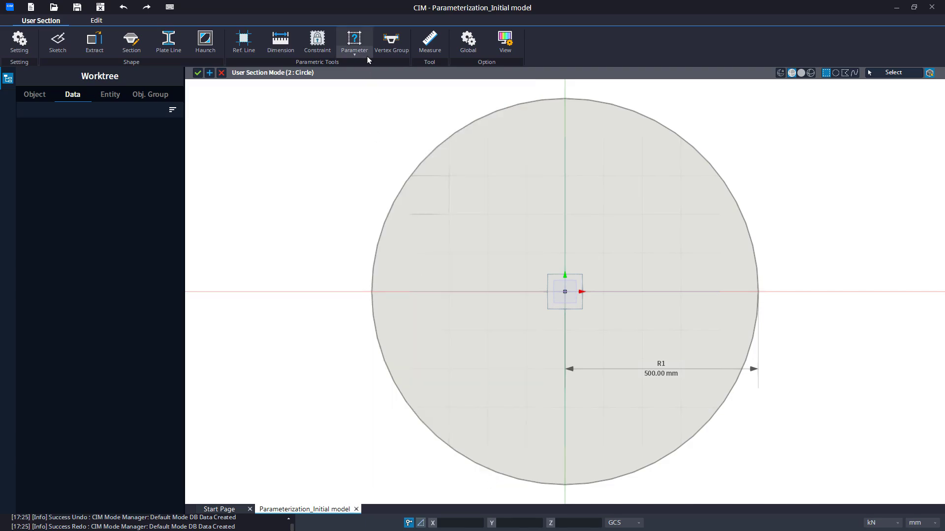
Link the Radius parameter to the circle's radial dimension R1
click(355, 53)
click(360, 105)
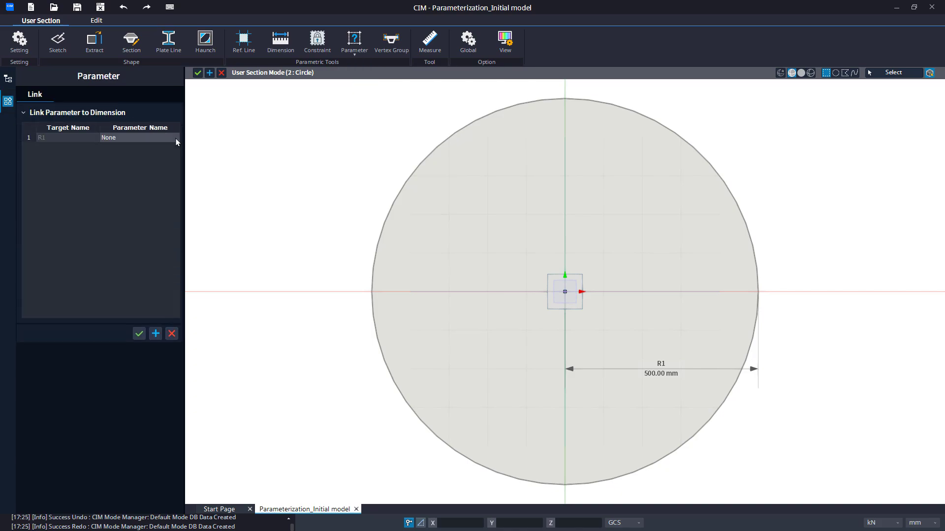
click(175, 138)
click(175, 138)
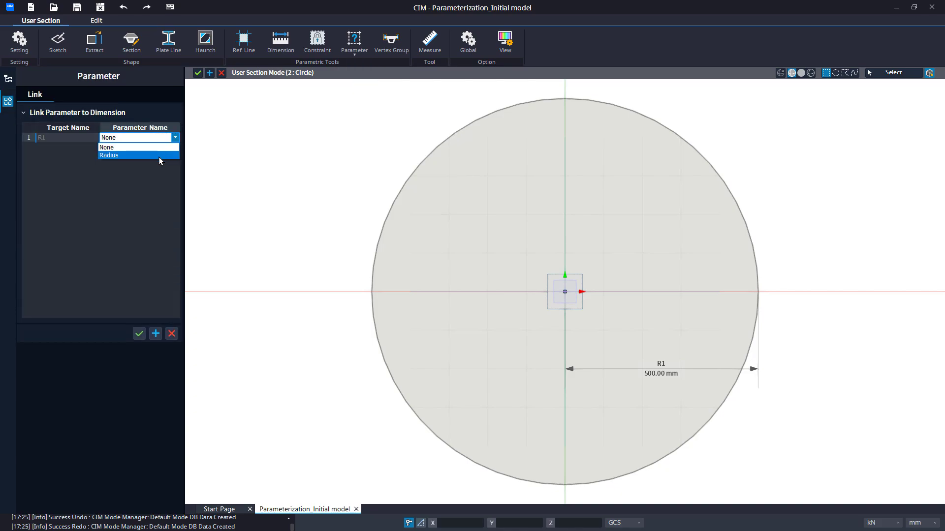
click(158, 156)
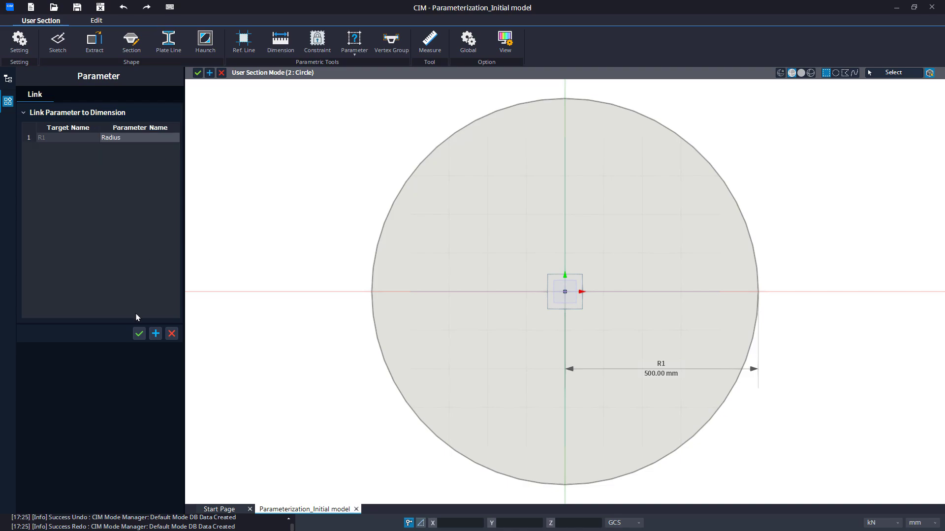
click(139, 334)
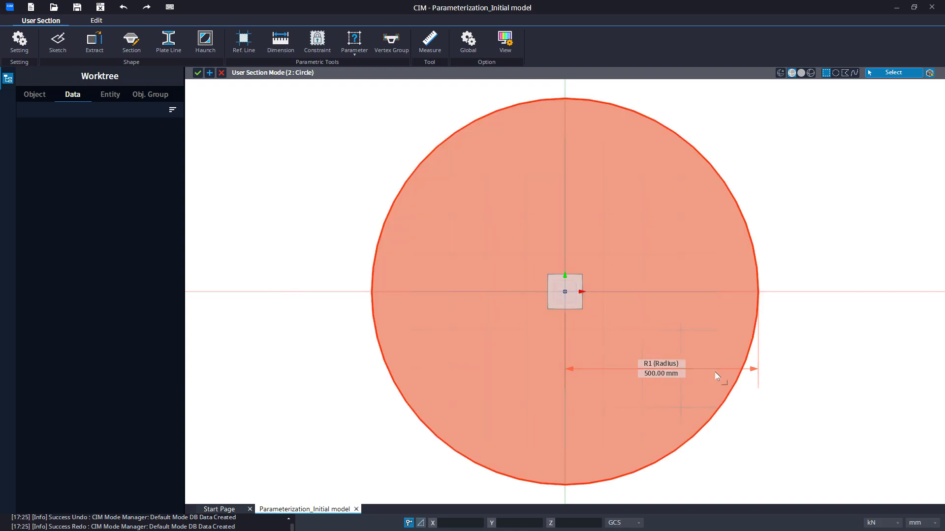
Set the Radius base parameter to 750 mm and apply it to the circle, keeping the parameter editor open
scroll(329, 256, down, 2)
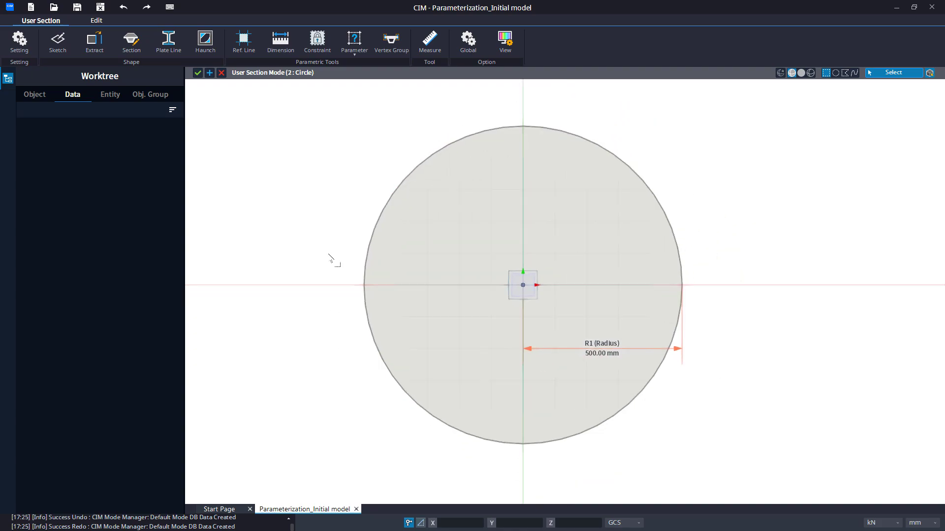
middle_drag(330, 256, 394, 261)
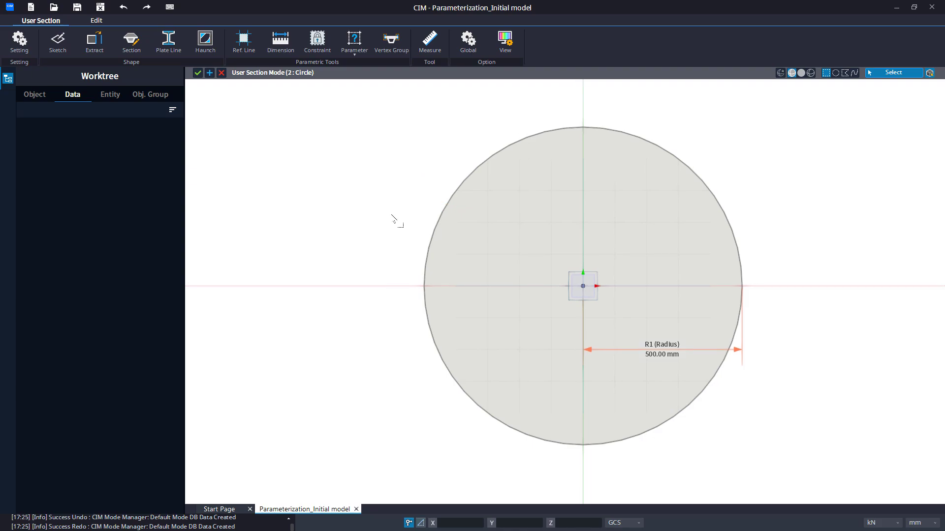
click(359, 55)
click(355, 84)
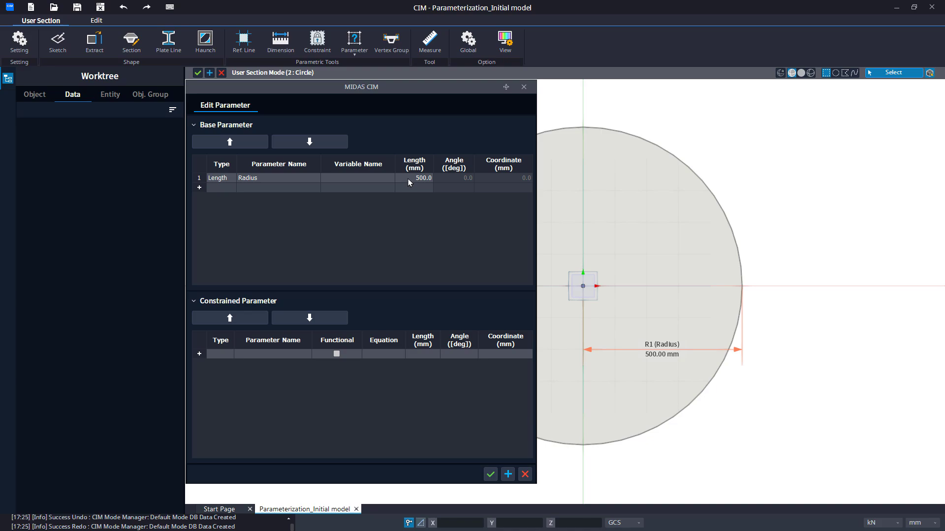
click(408, 180)
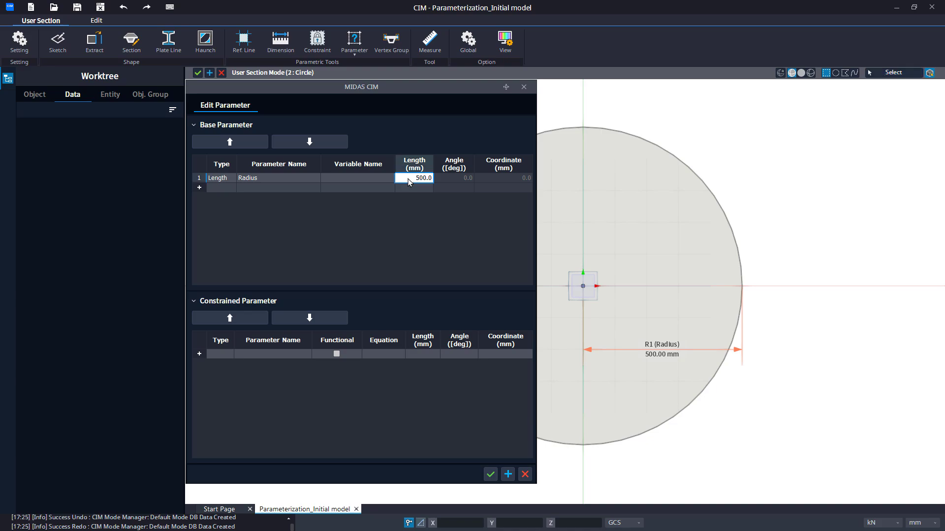
text(750)
key(Tab)
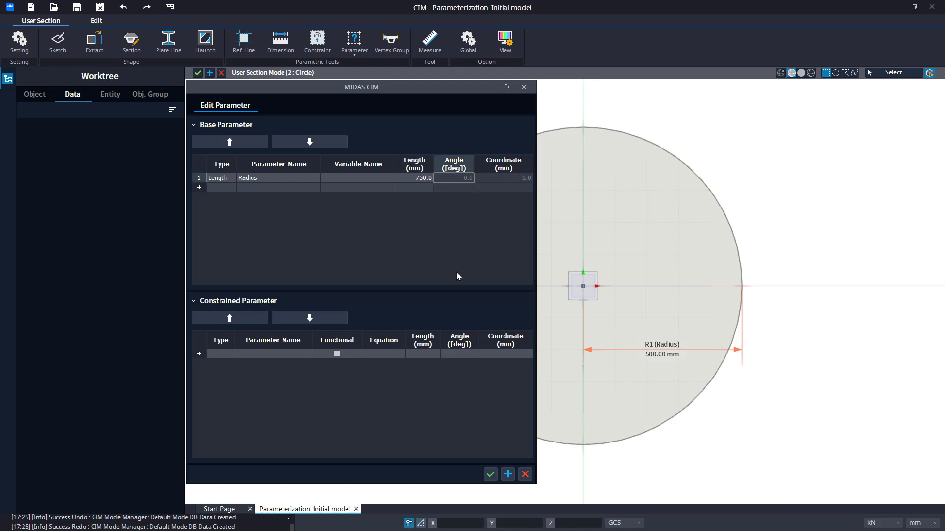
click(508, 475)
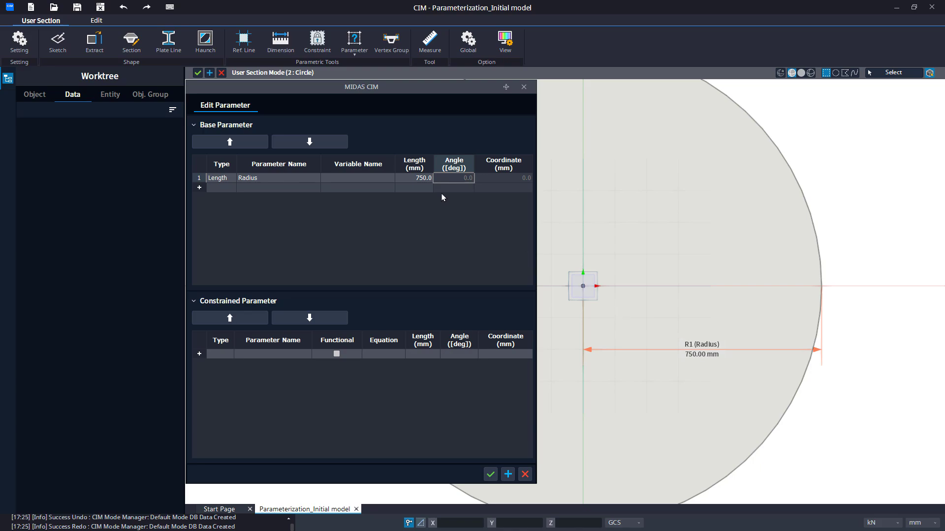
Set the Radius base parameter to 300 mm and confirm the parameter edit
double_click(419, 180)
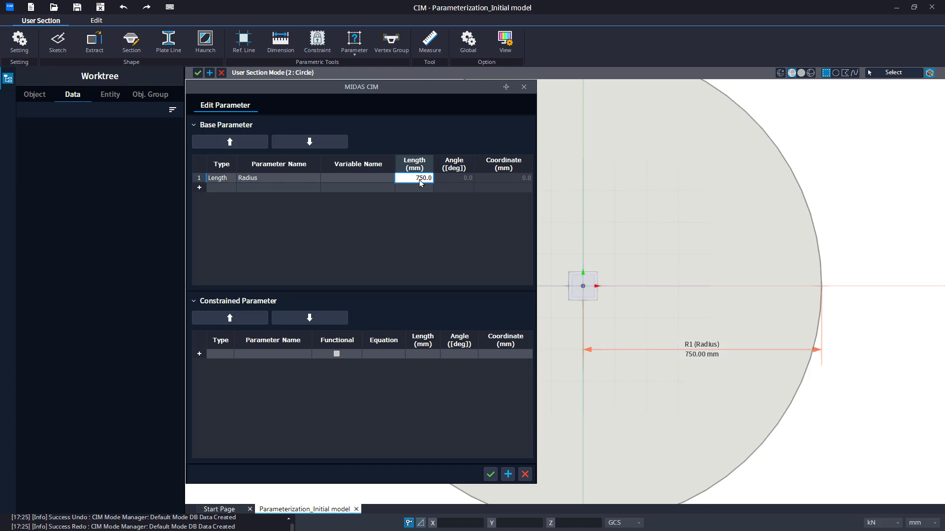
text(300)
key(Tab)
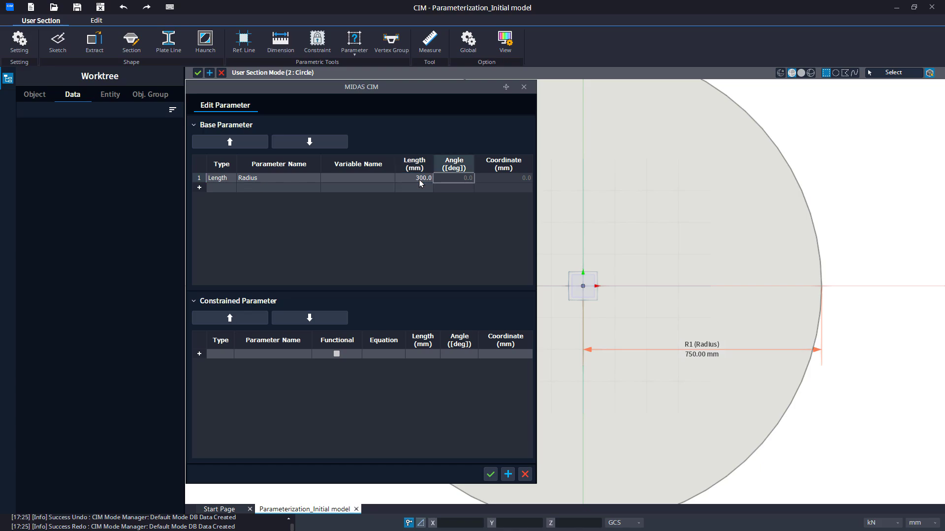
click(490, 475)
scroll(498, 479, up, 2)
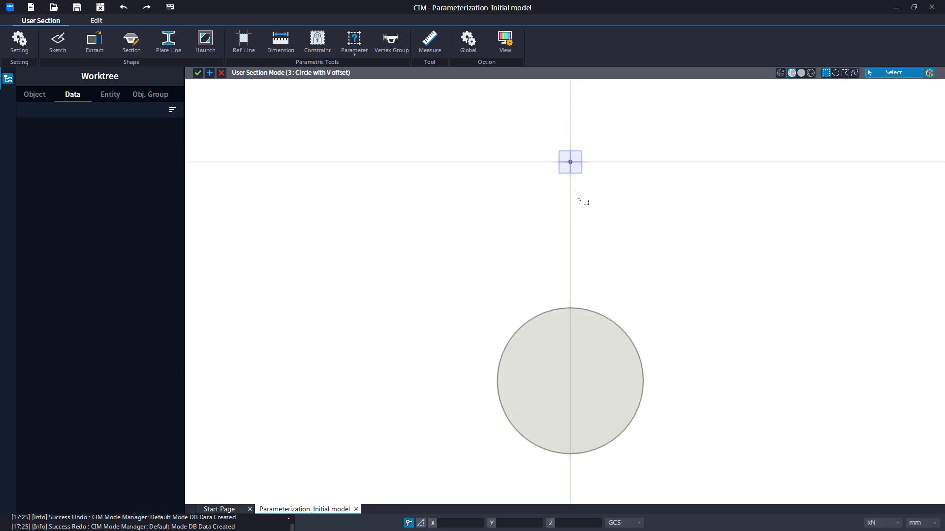
Measure the point-to-point distance from the origin to the top of the offset circle, and clear the measurement history
click(430, 44)
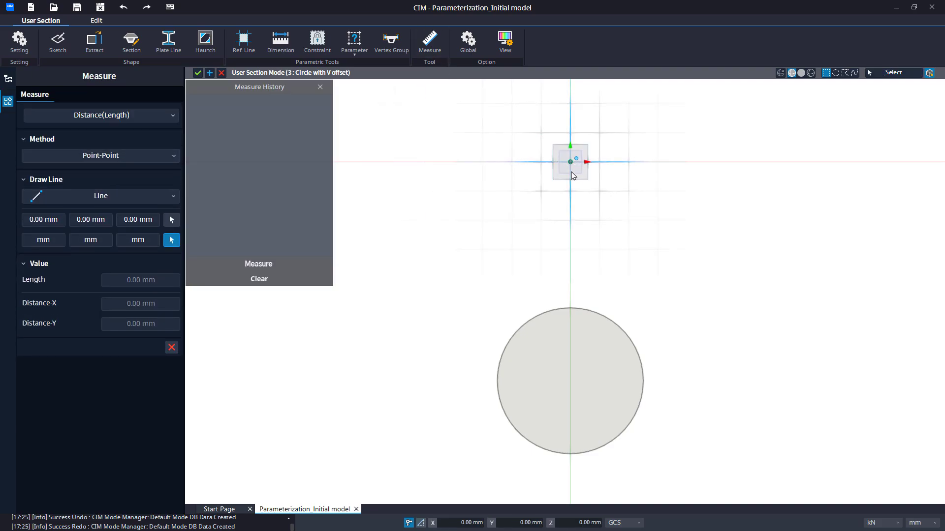
click(571, 307)
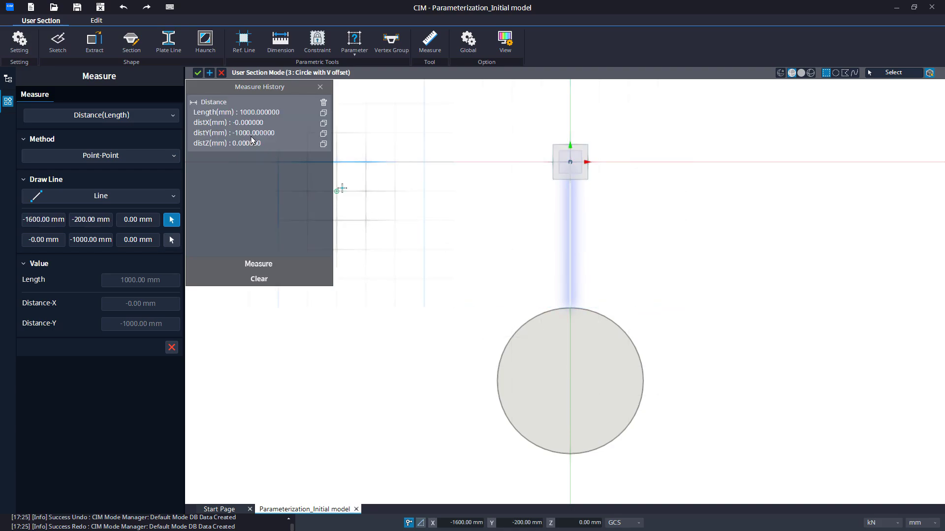
click(171, 347)
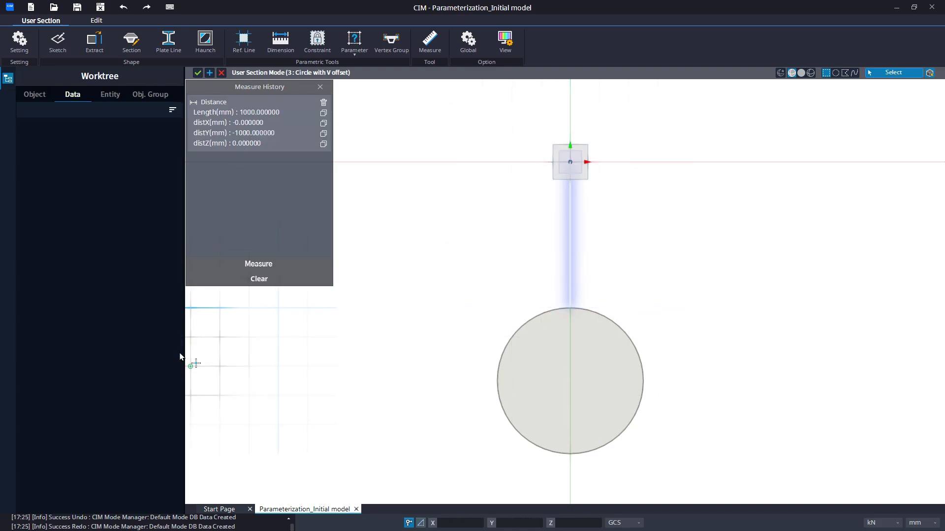
click(266, 280)
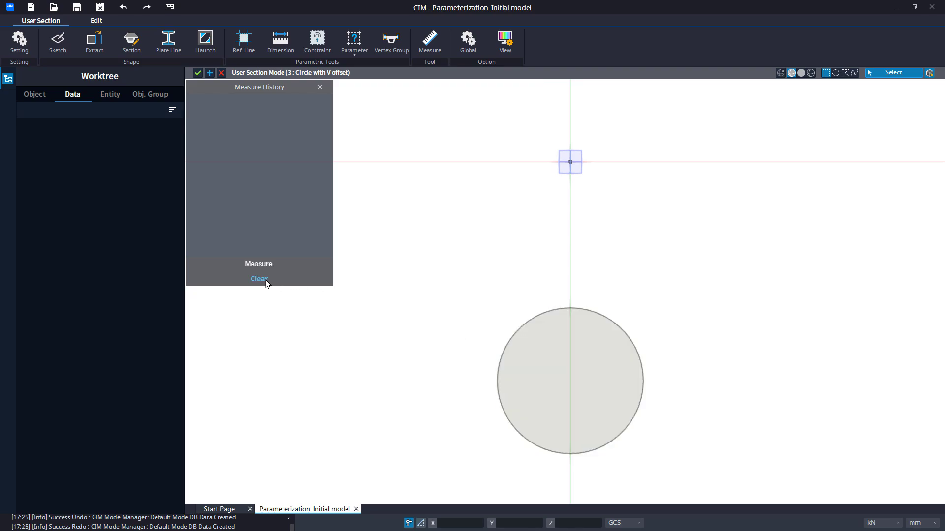
click(320, 87)
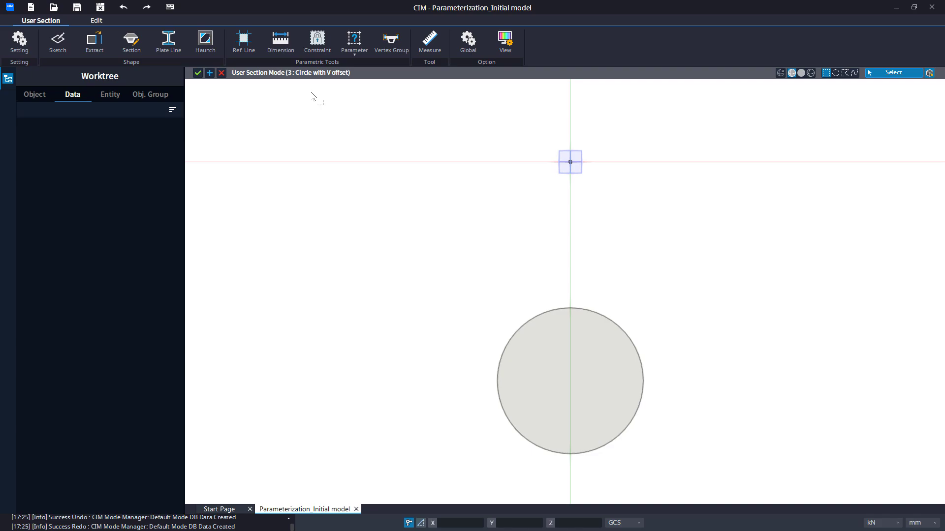
Create a horizontal reference line through the origin point with a 0-degree rotation angle
click(234, 50)
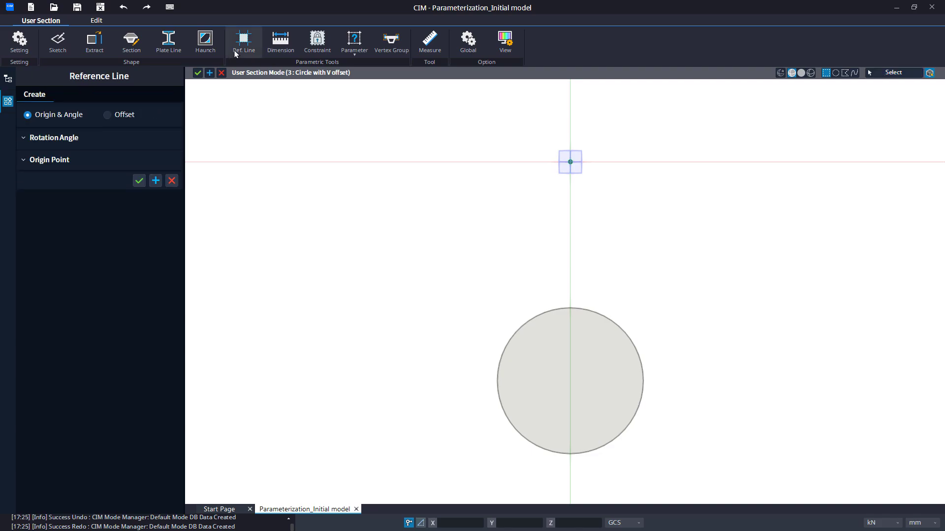
click(570, 162)
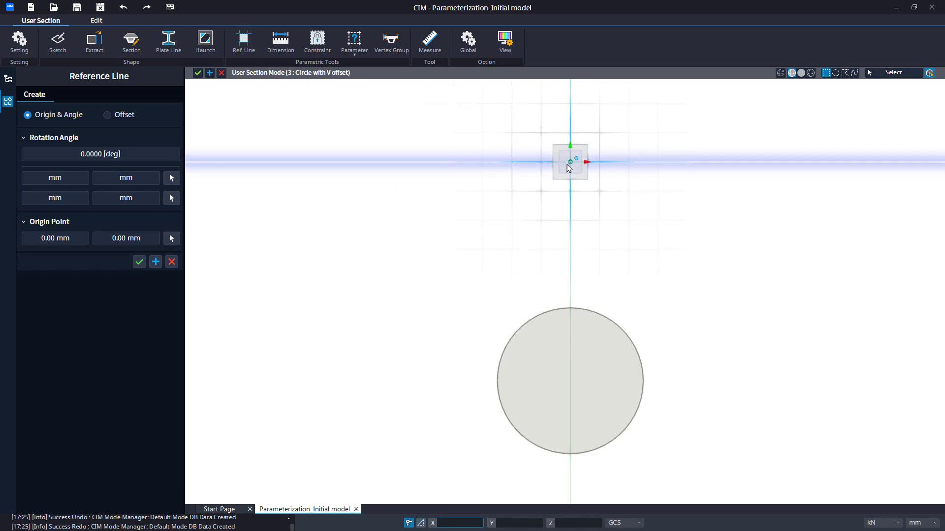
click(139, 261)
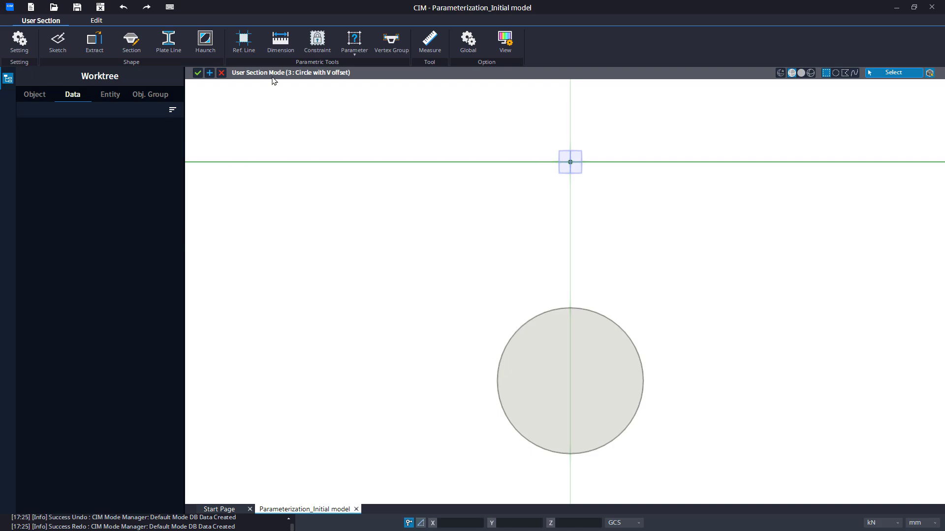
Add a radial dimension to the offset circle
click(279, 43)
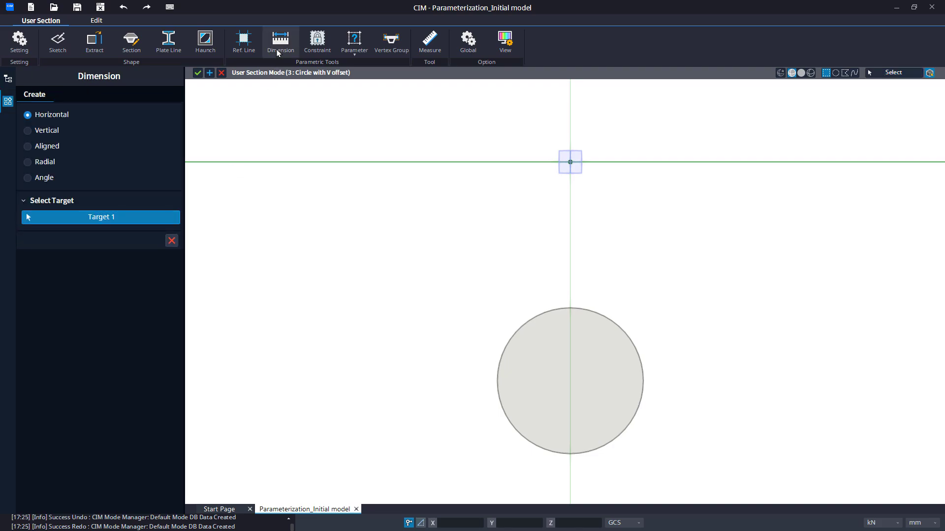
click(37, 164)
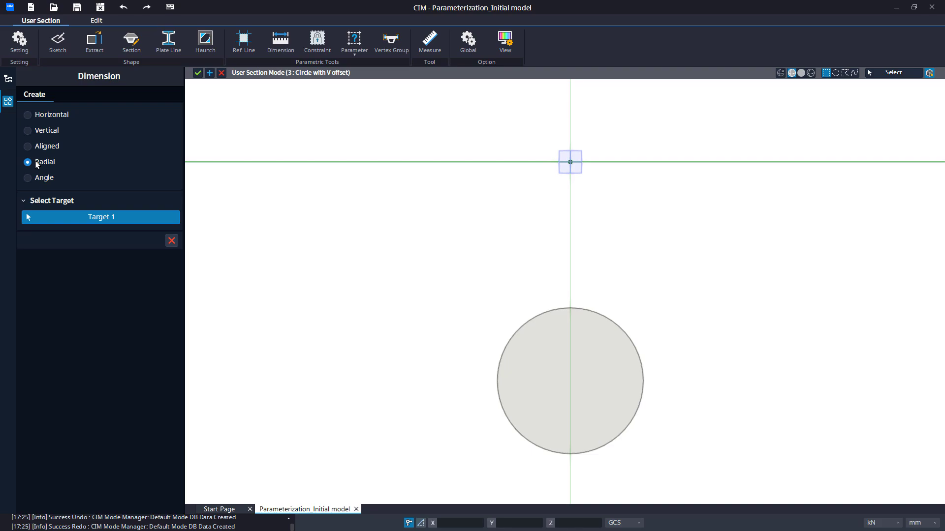
click(498, 376)
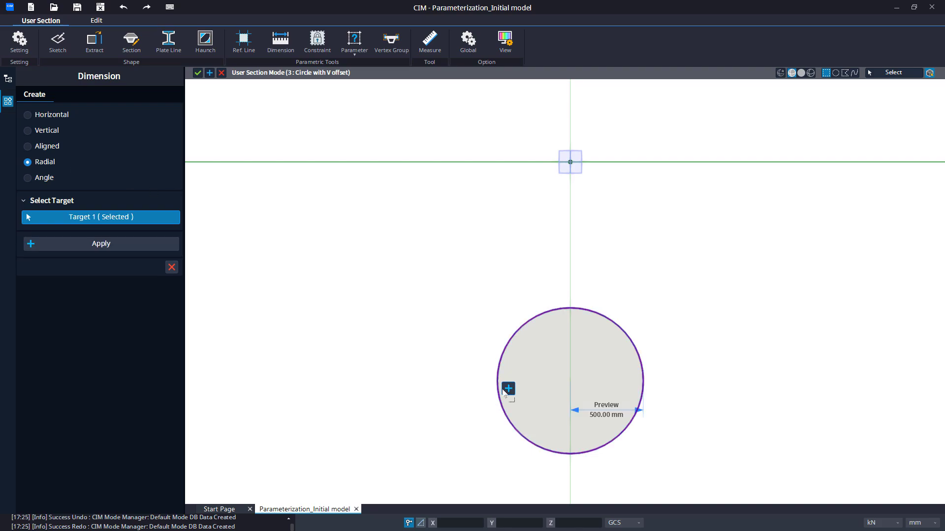
click(509, 391)
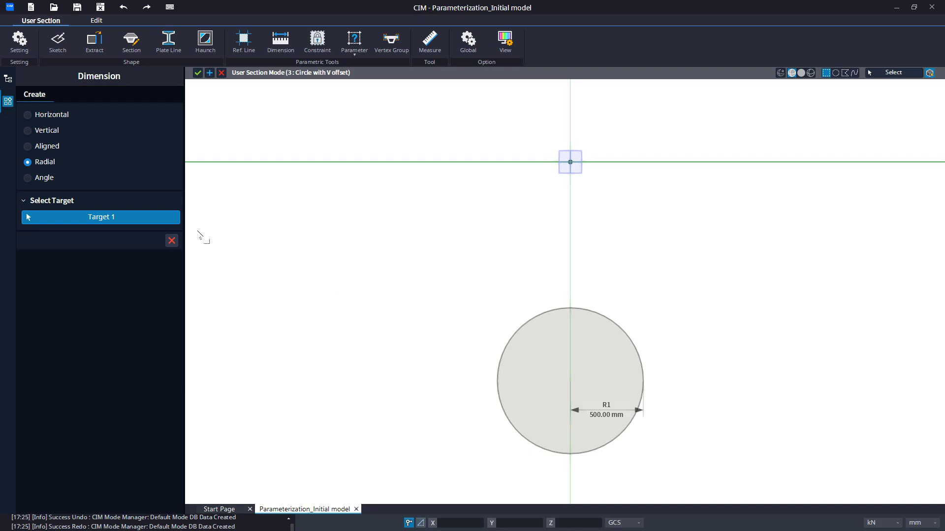
Add a vertical dimension between the circle and the horizontal reference line through the origin
click(29, 131)
click(514, 336)
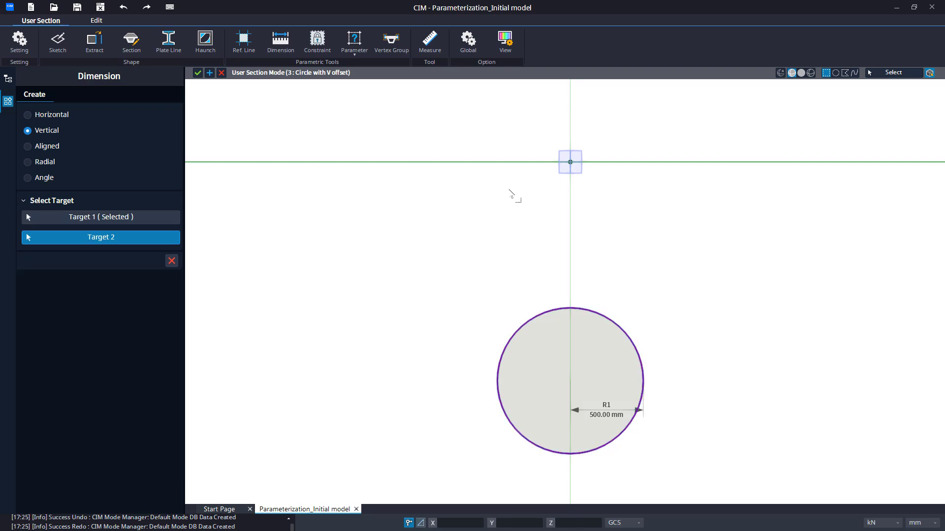
click(511, 163)
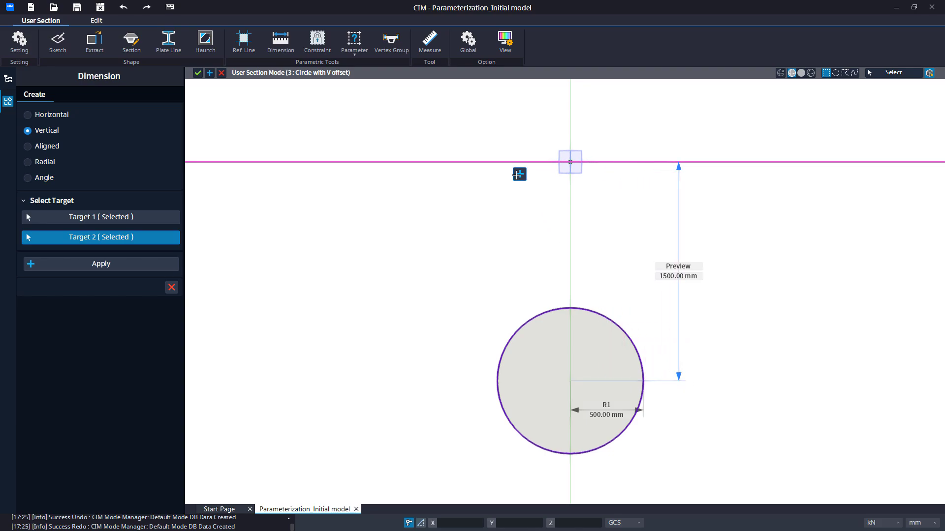
click(519, 175)
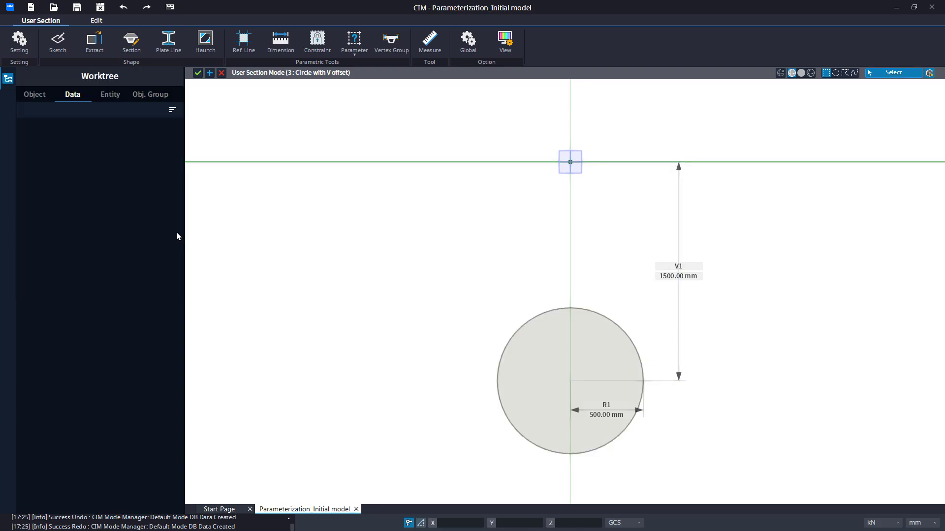
Apply a Fixed constraint to the origin vertex where the reference lines cross
click(317, 45)
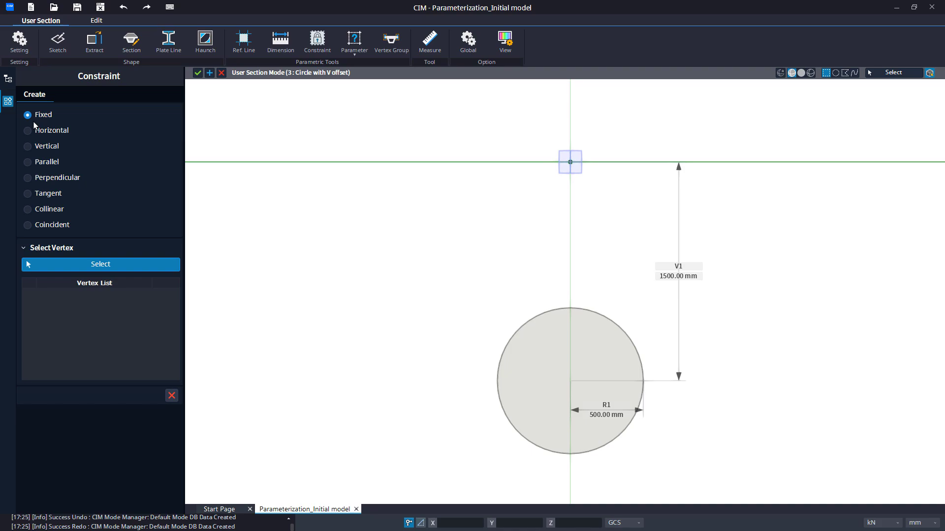
drag(530, 129, 607, 197)
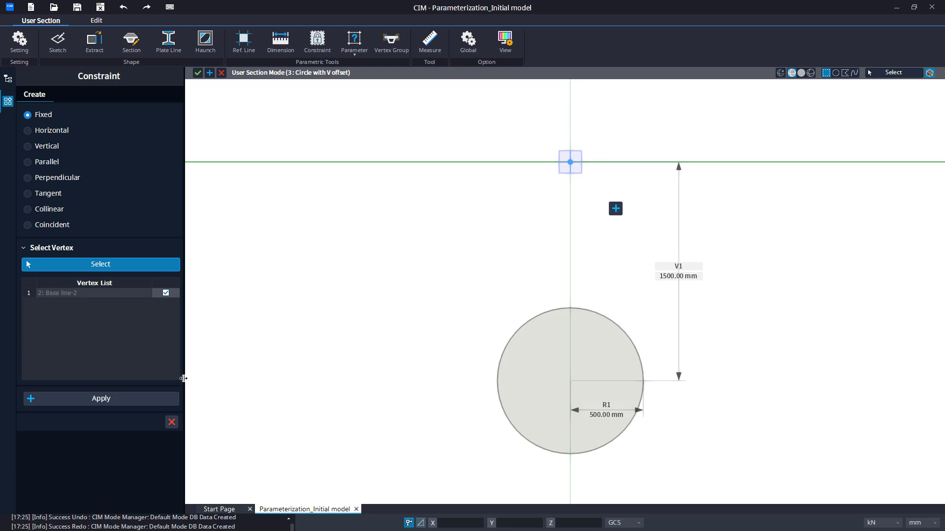
click(150, 403)
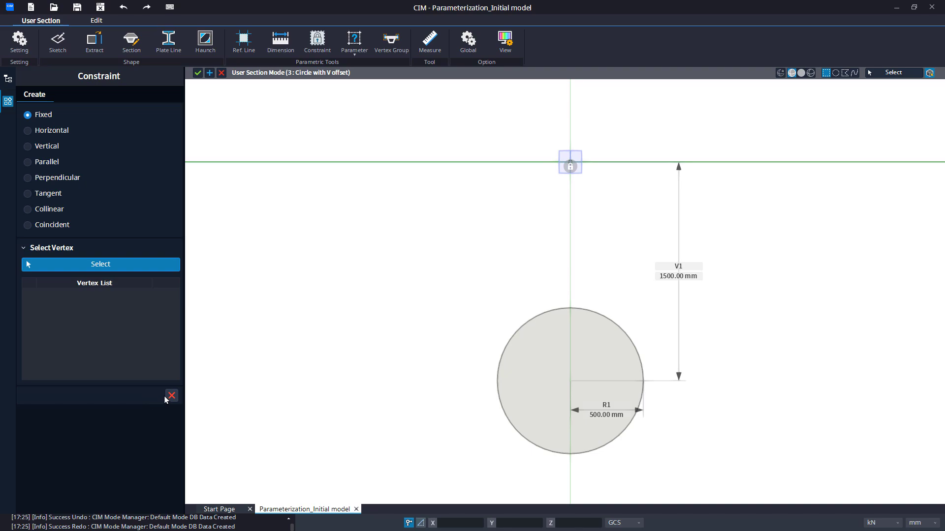
Create a base length parameter named Radius with variable name R and a length of 500 mm
click(348, 54)
click(355, 70)
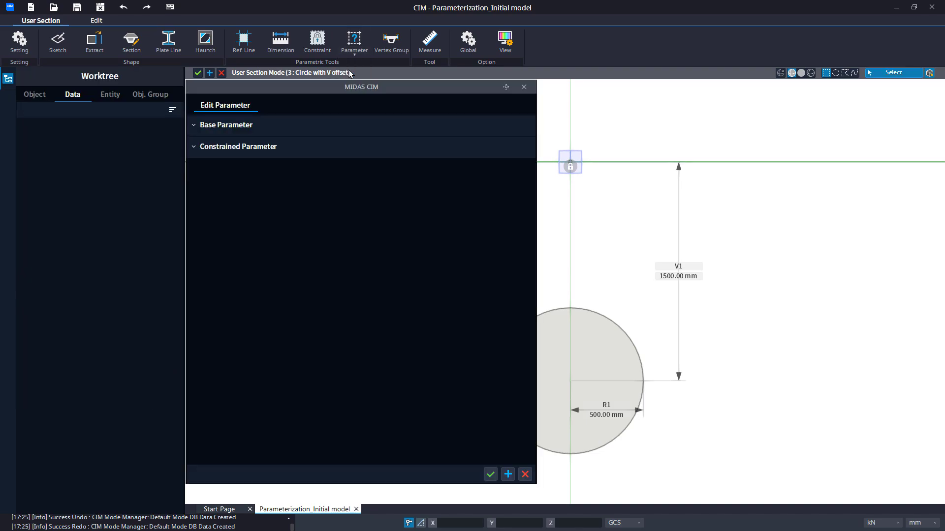
click(280, 179)
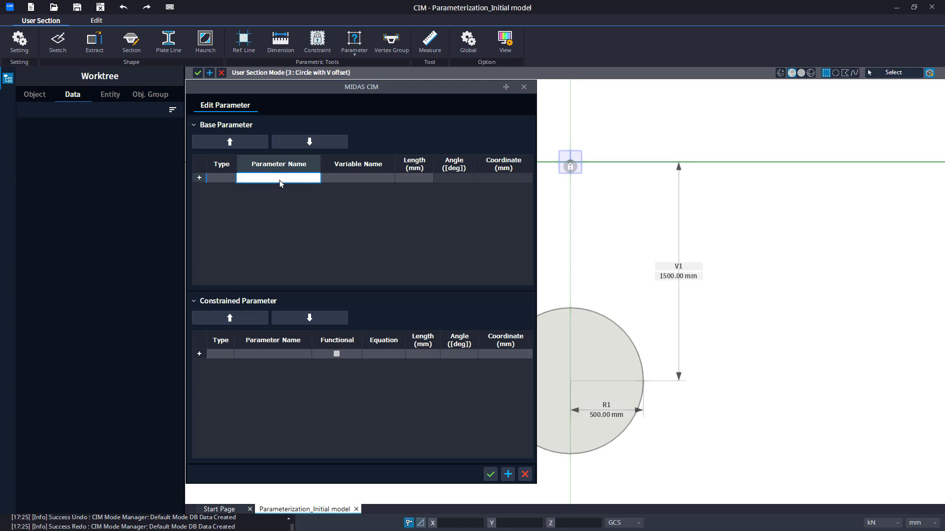
text(Radius)
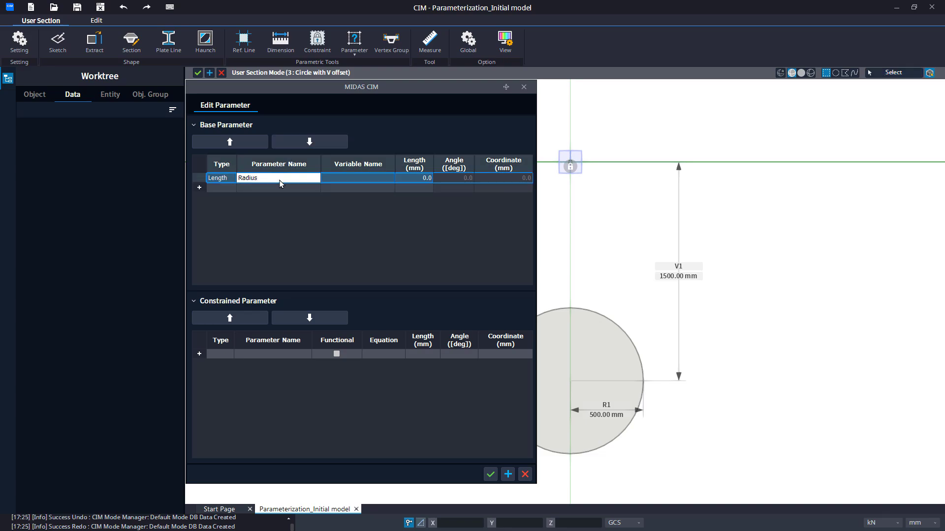
key(Tab)
text(R)
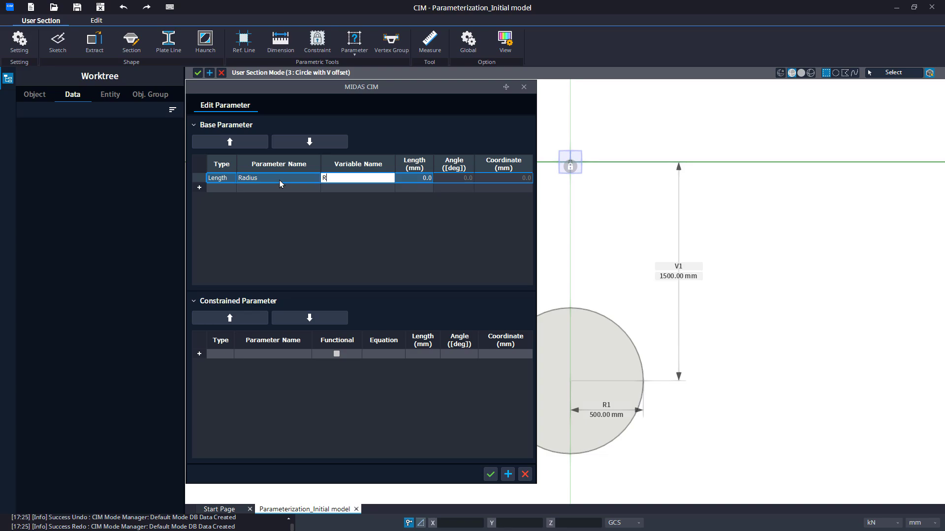
key(Tab)
text(500)
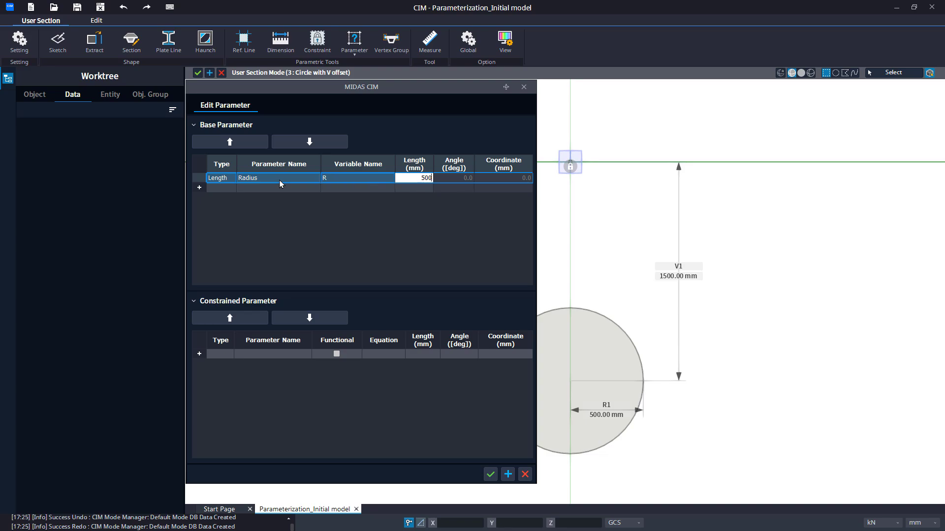
key(Tab)
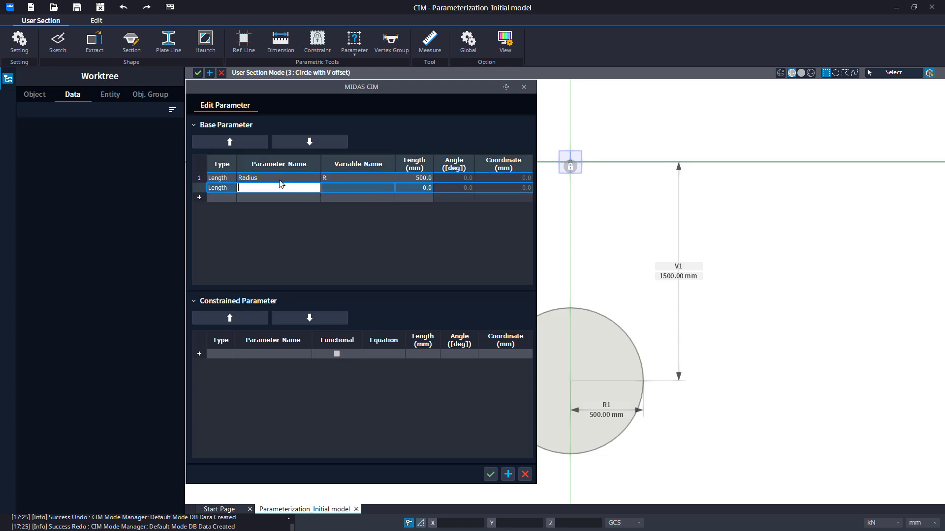
Add a second base length parameter named V Offset with variable name V and a length of 1000 mm
text(V Offset)
key(Tab)
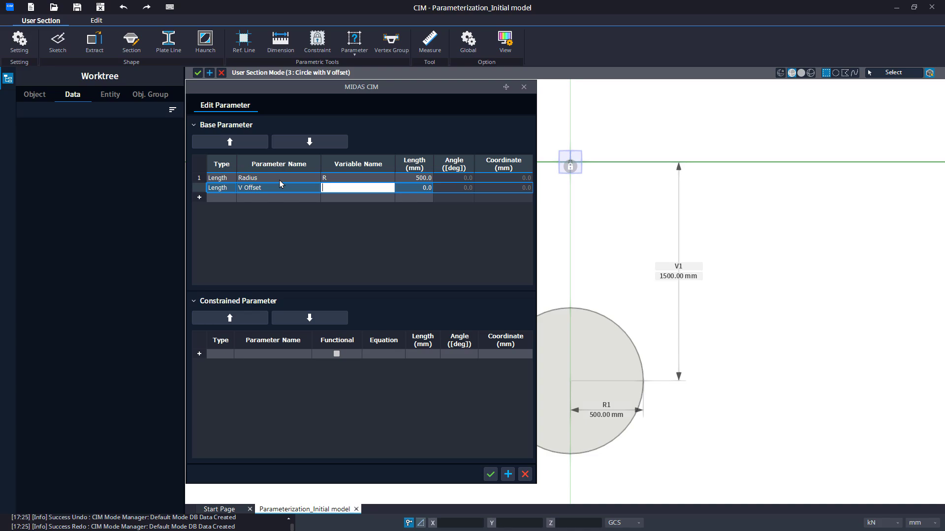
text(V)
key(Tab)
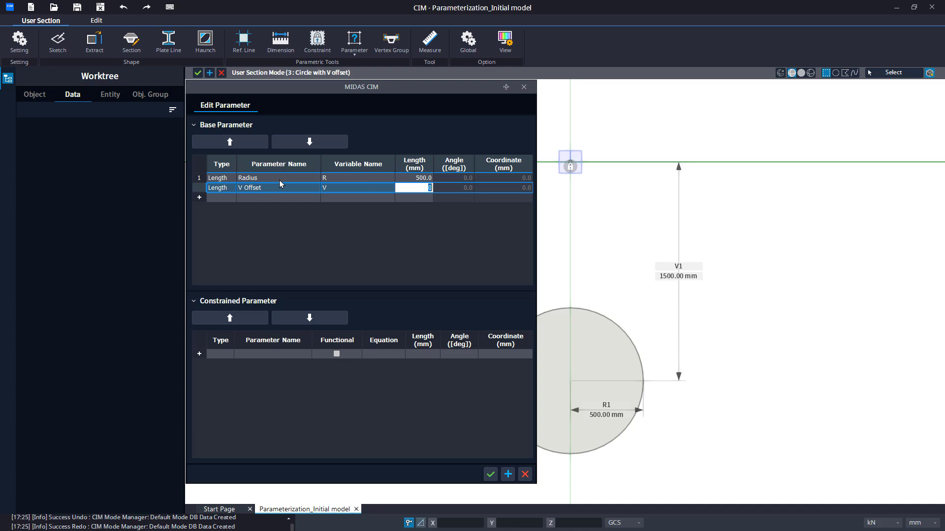
text(1000)
key(Up)
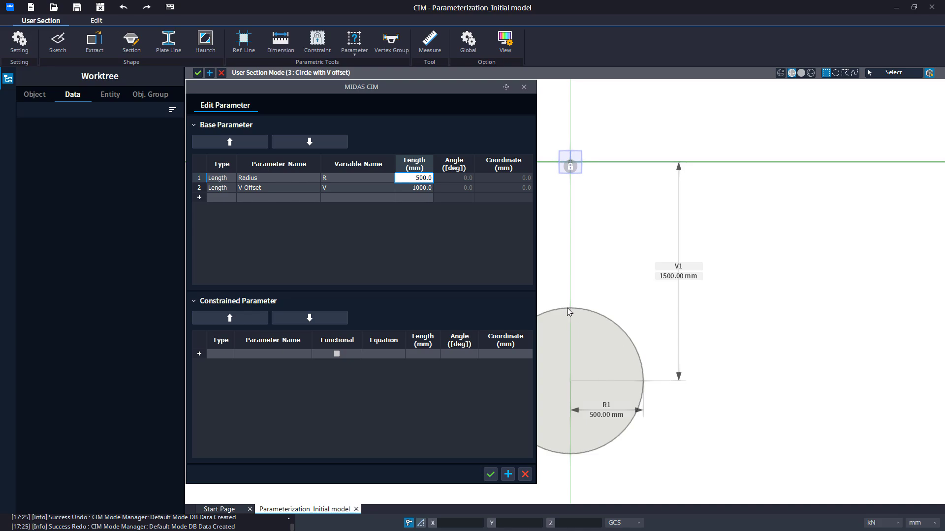
Add a constrained parameter of type Length named Total V offset
click(228, 353)
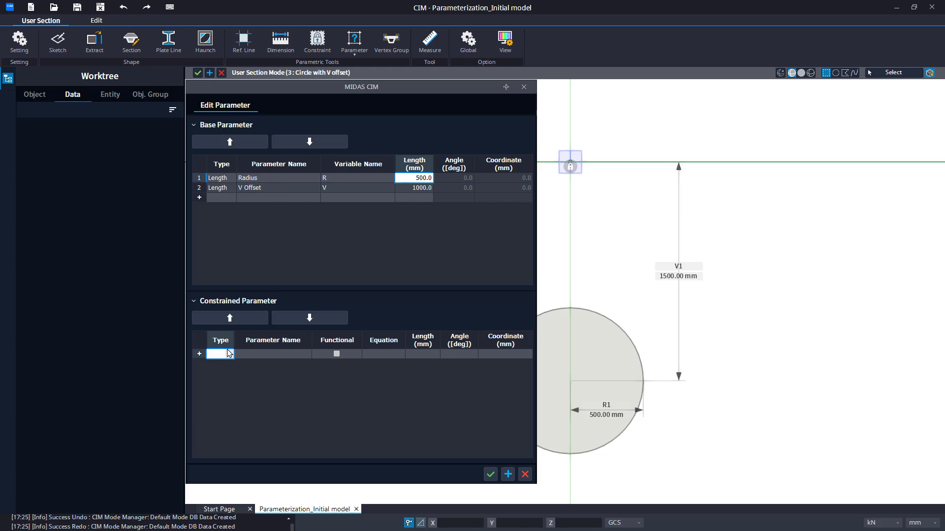
click(228, 353)
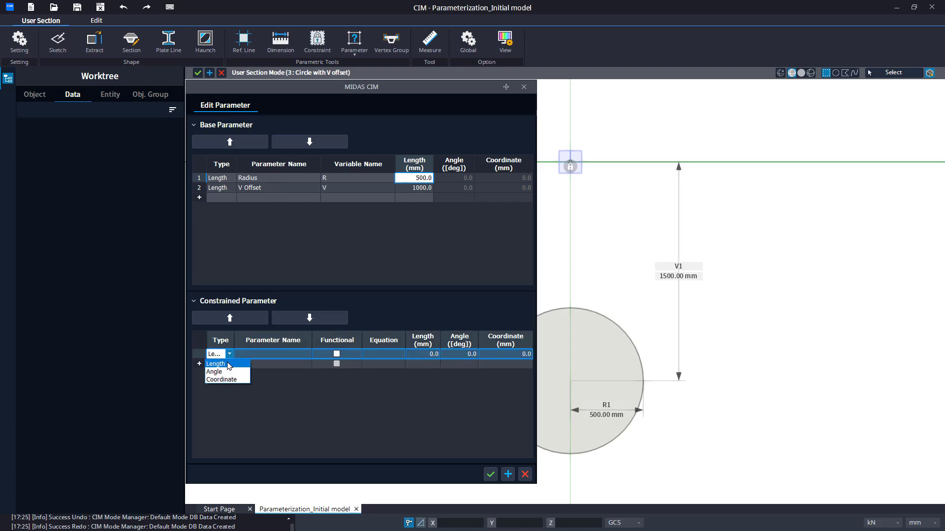
click(229, 365)
click(251, 355)
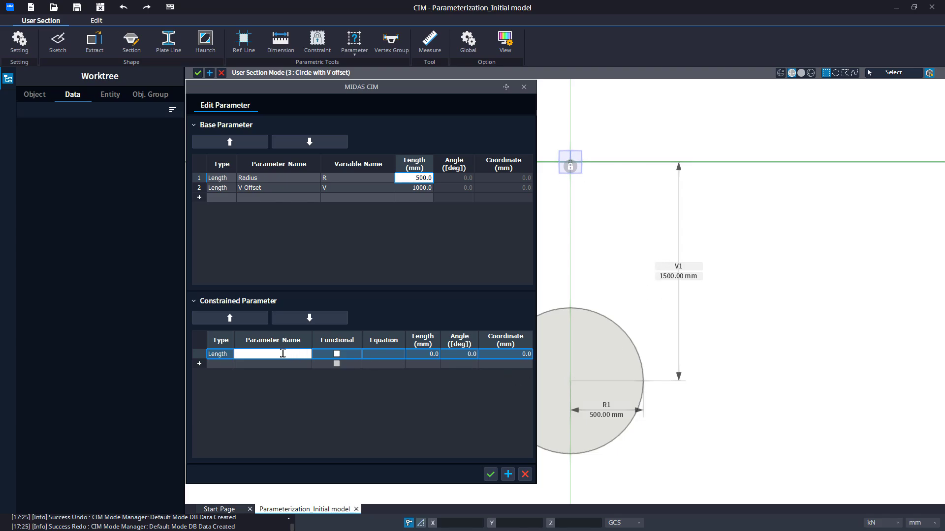
text(Total V offset)
Make the Total V offset parameter functional with the equation R+V and confirm the parameter edit
click(336, 354)
click(377, 356)
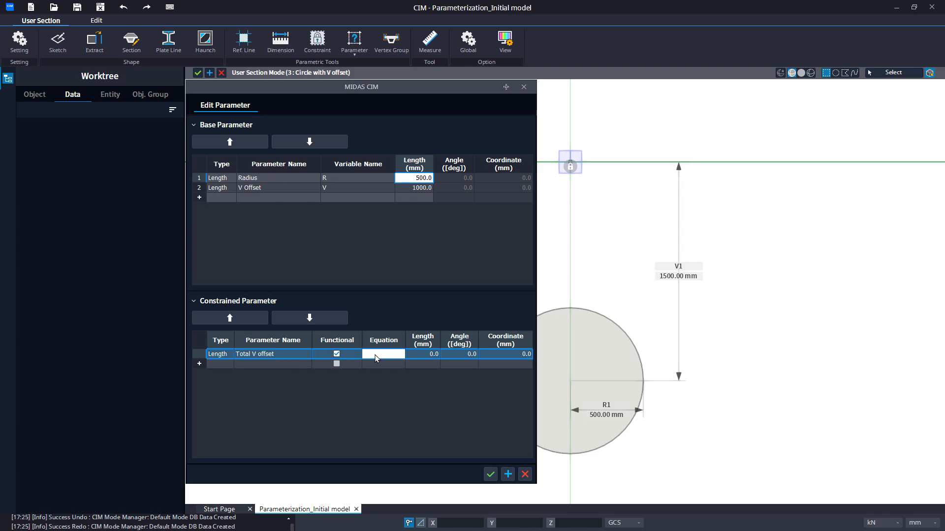
text(R+V)
key(Return)
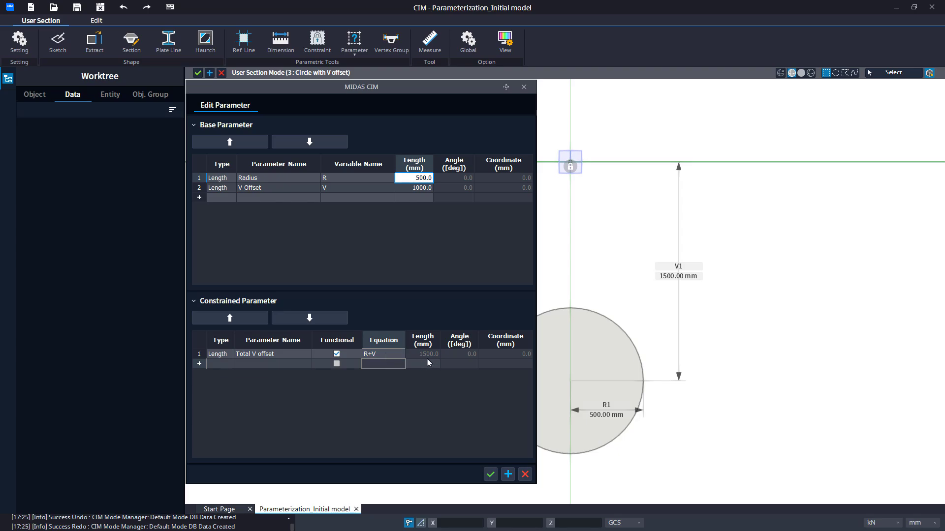
click(489, 474)
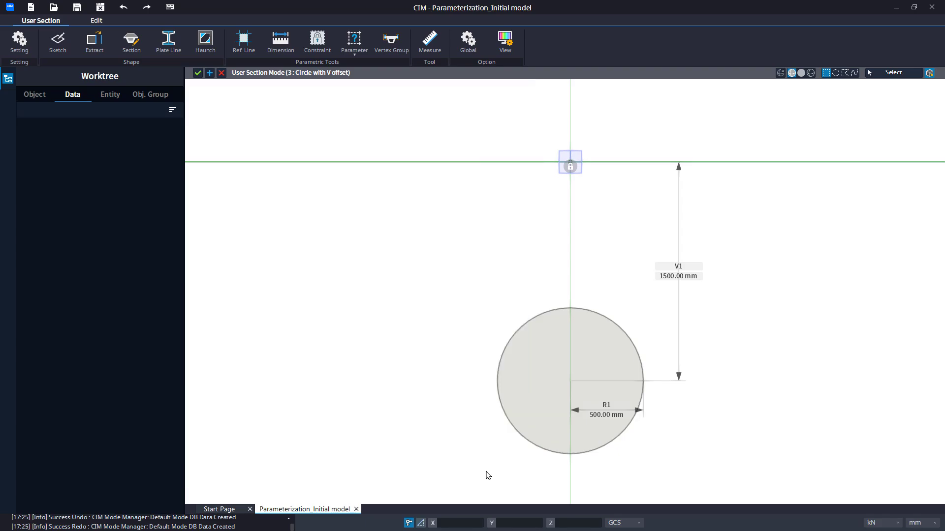
Link the vertical dimension V1 to Total V offset and the radial dimension R1 to Radius
click(349, 58)
click(347, 109)
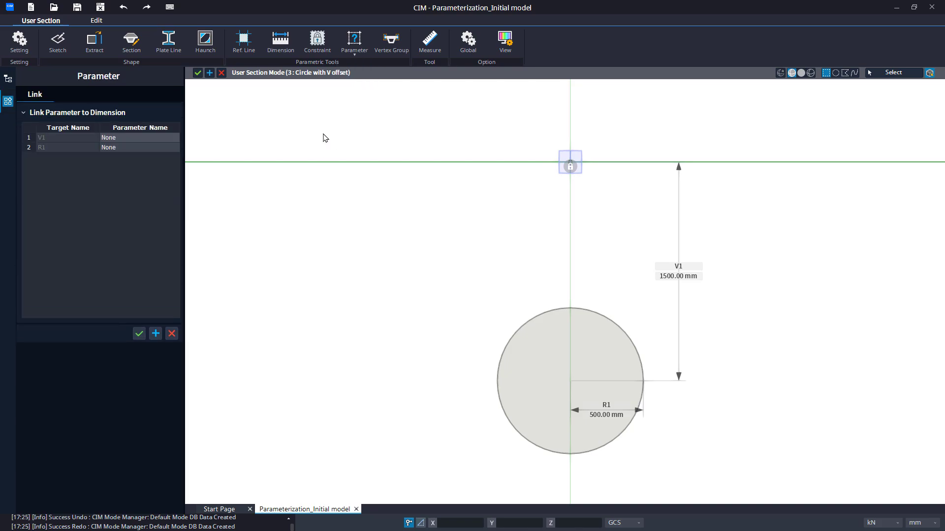
click(174, 138)
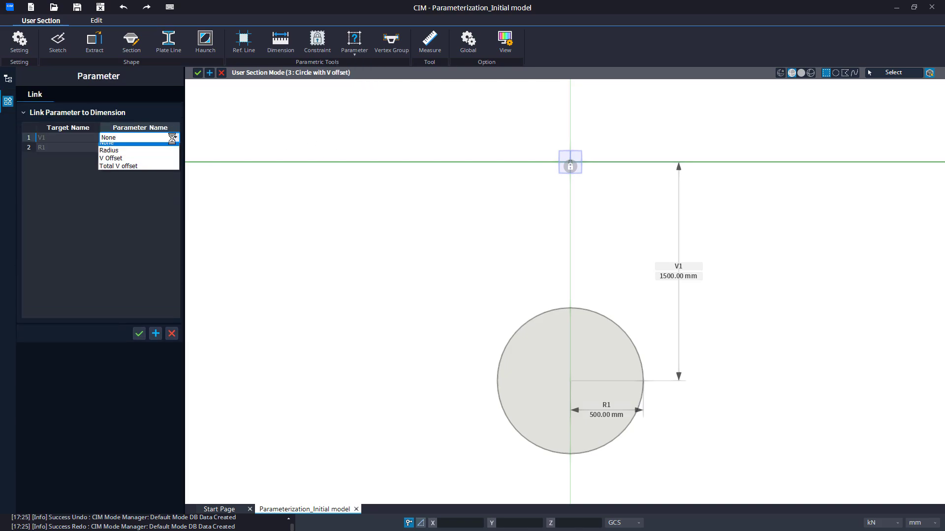
click(159, 171)
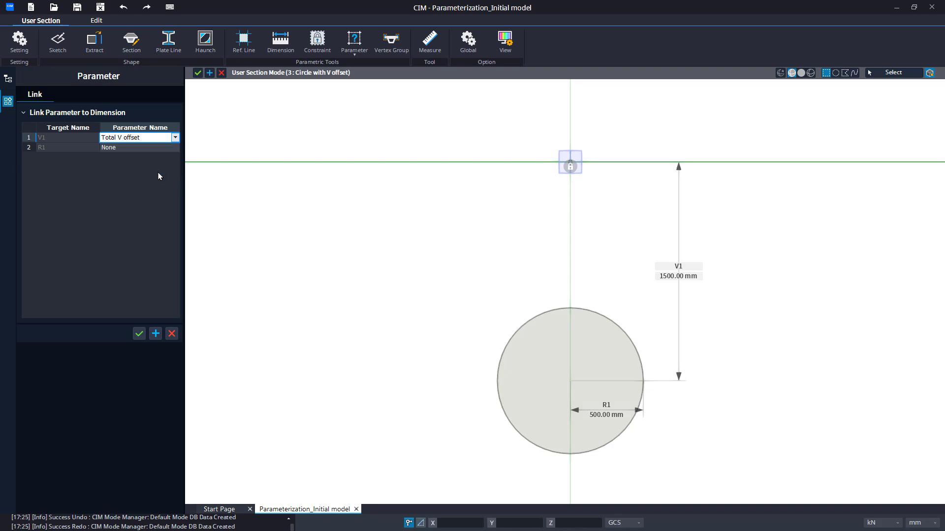
click(172, 148)
click(175, 147)
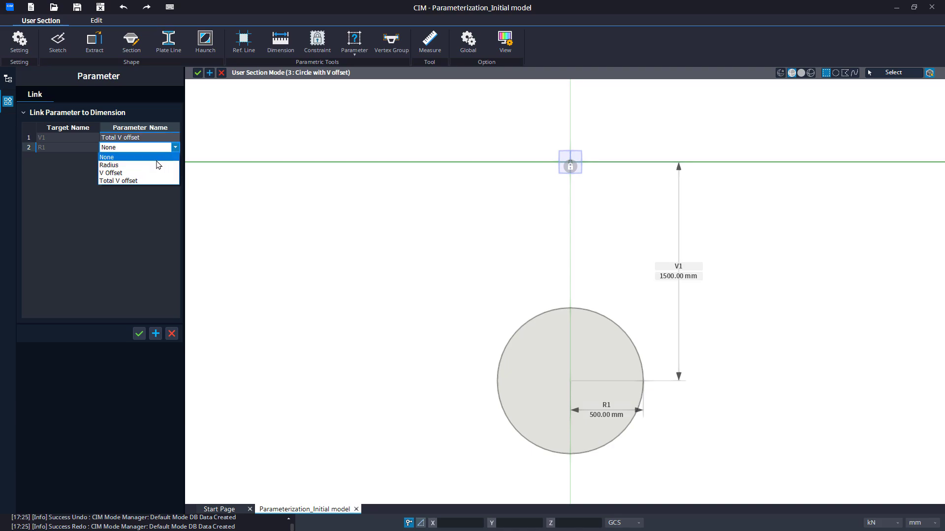
click(155, 165)
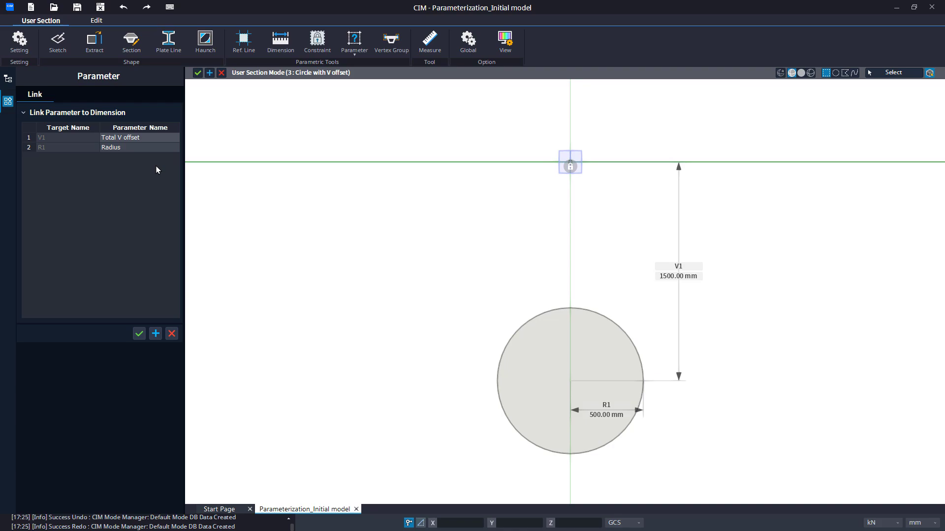
click(138, 334)
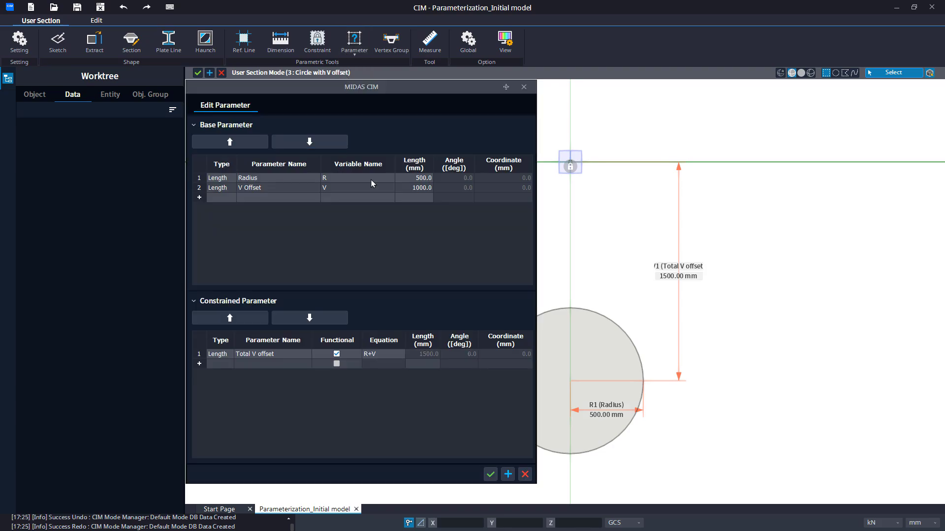
Set the Radius base parameter to 1000 mm and V Offset to 2500 mm, and apply them to the section
click(404, 181)
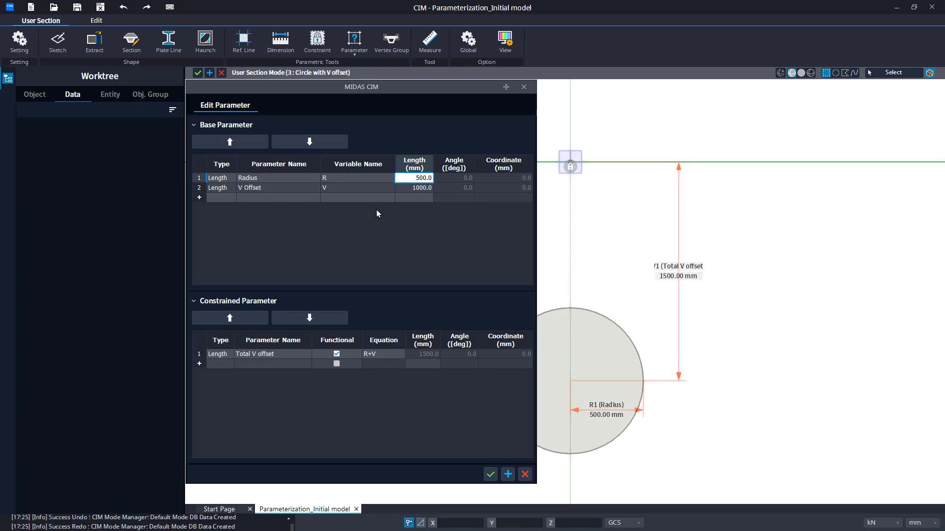
text(1000)
key(Return)
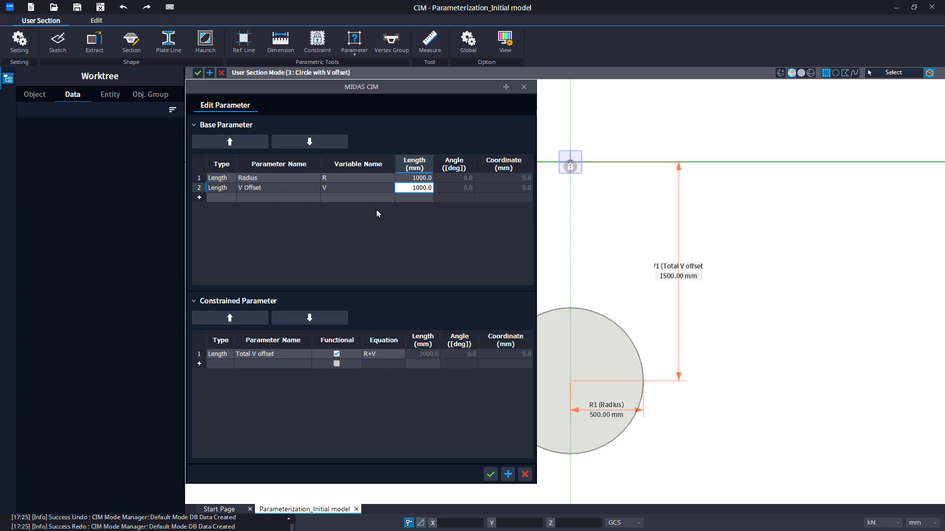
text(2500)
key(Return)
key(Return)
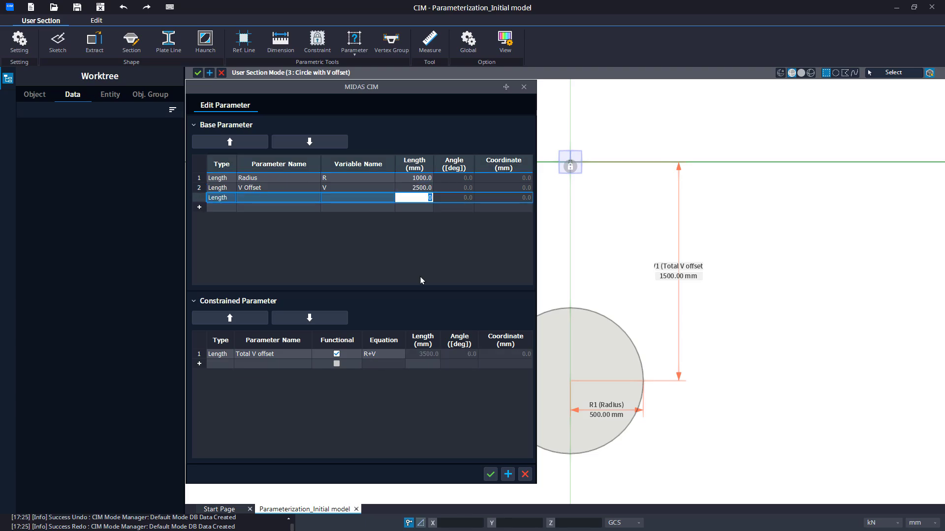
click(490, 474)
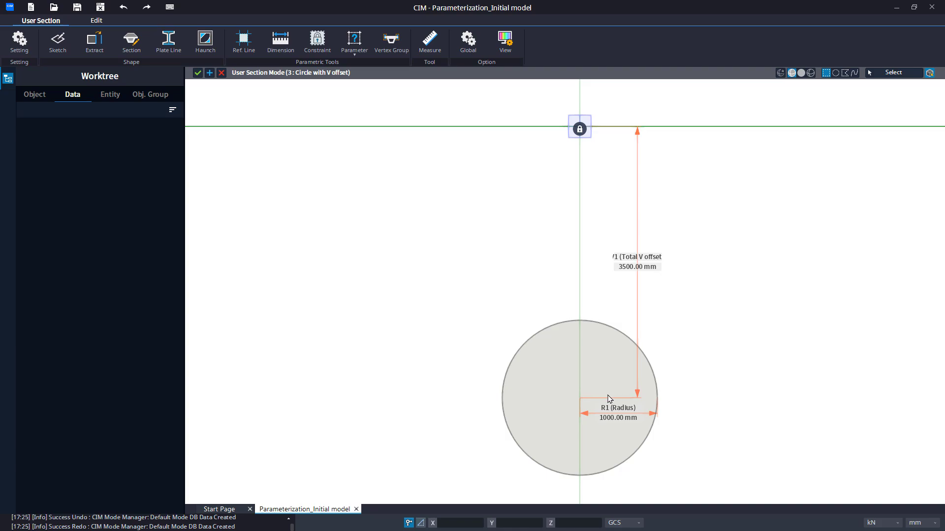
Unlink the vertical dimension V1 and the radial dimension R1 by setting their linked parameters to None
click(359, 51)
click(356, 103)
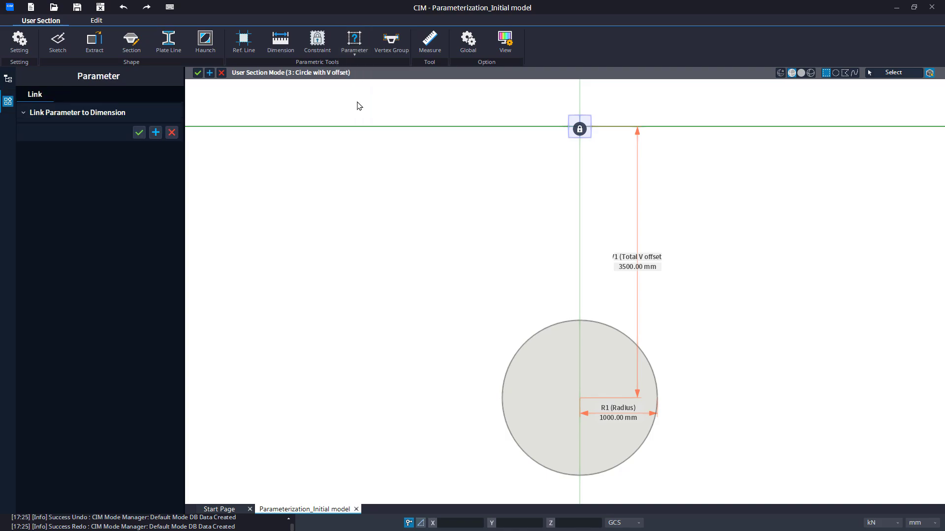
click(169, 137)
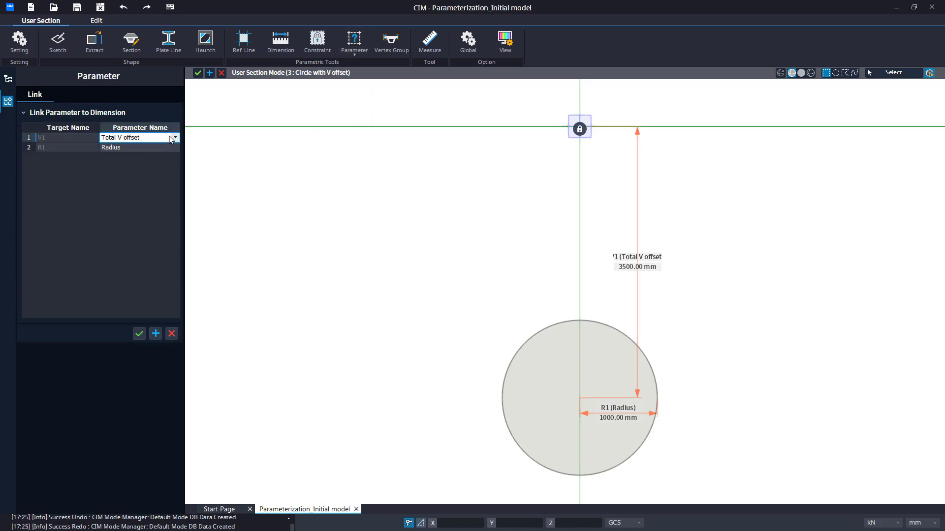
click(176, 138)
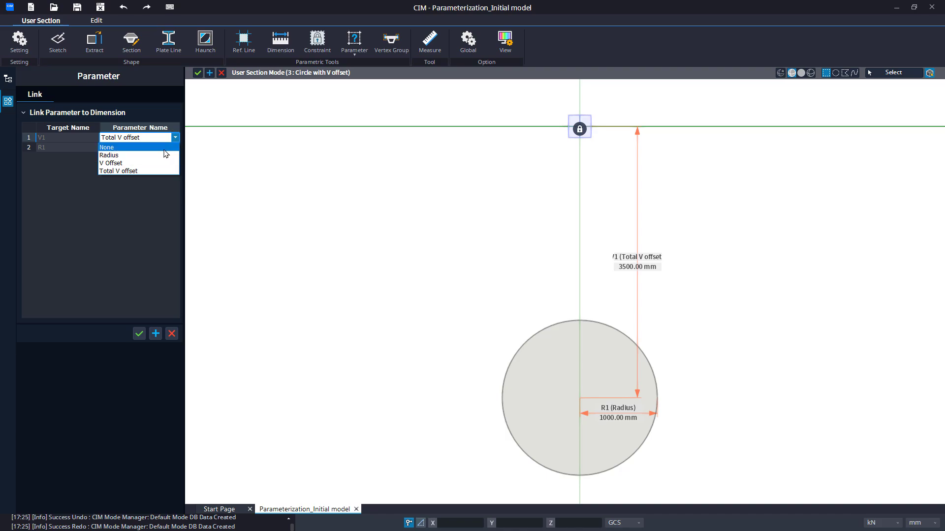
click(177, 148)
click(177, 149)
click(176, 147)
click(166, 156)
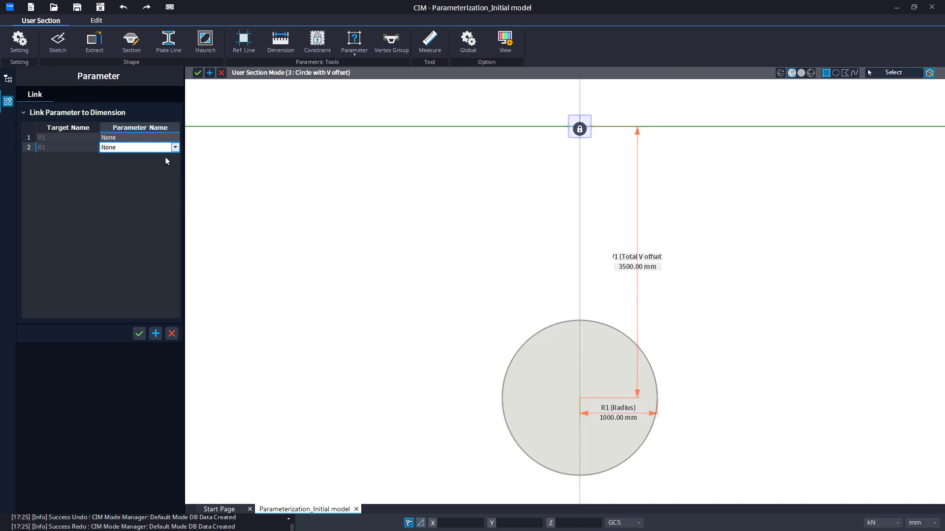
click(150, 189)
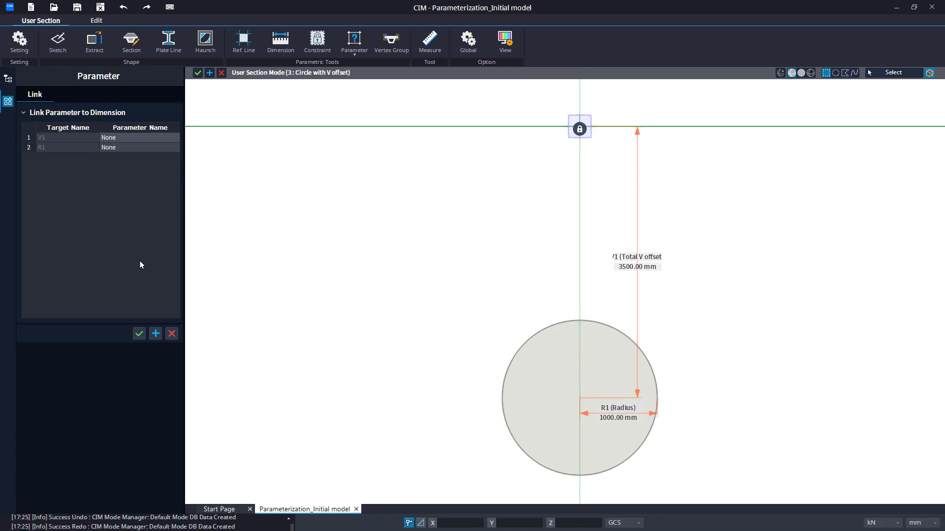
click(139, 336)
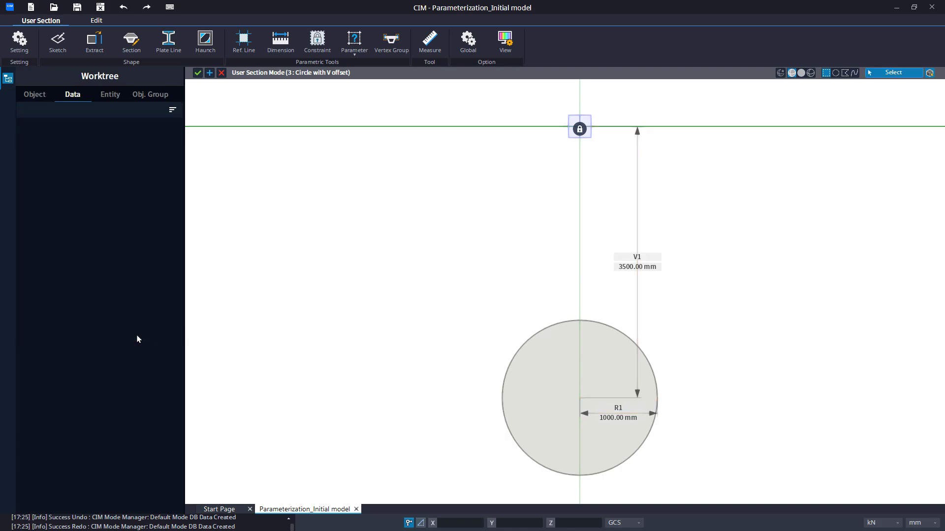
Delete the constrained parameter Total V offset from the section's parameters
click(355, 56)
click(354, 74)
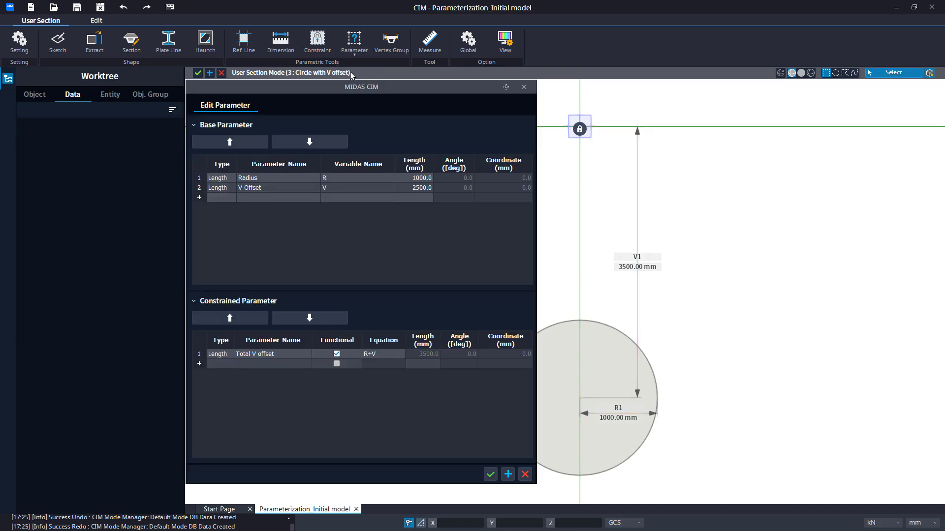
click(199, 354)
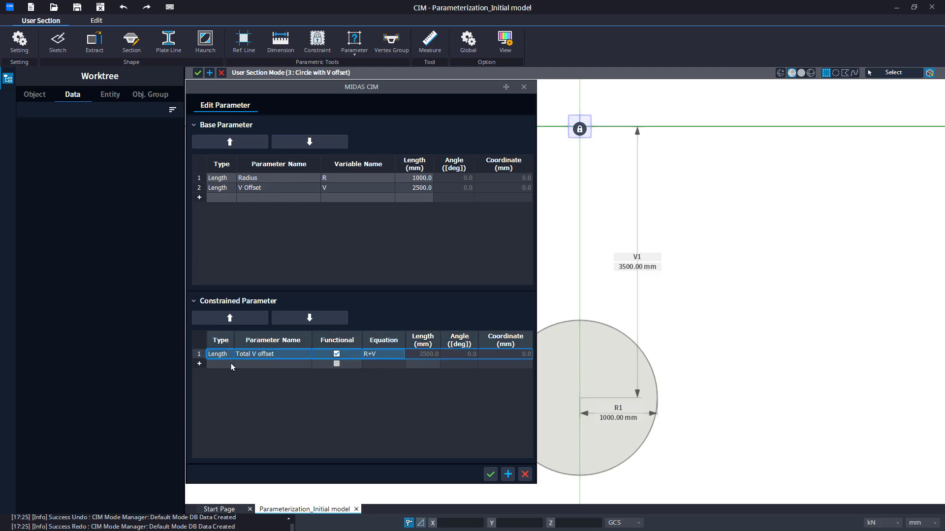
key(Delete)
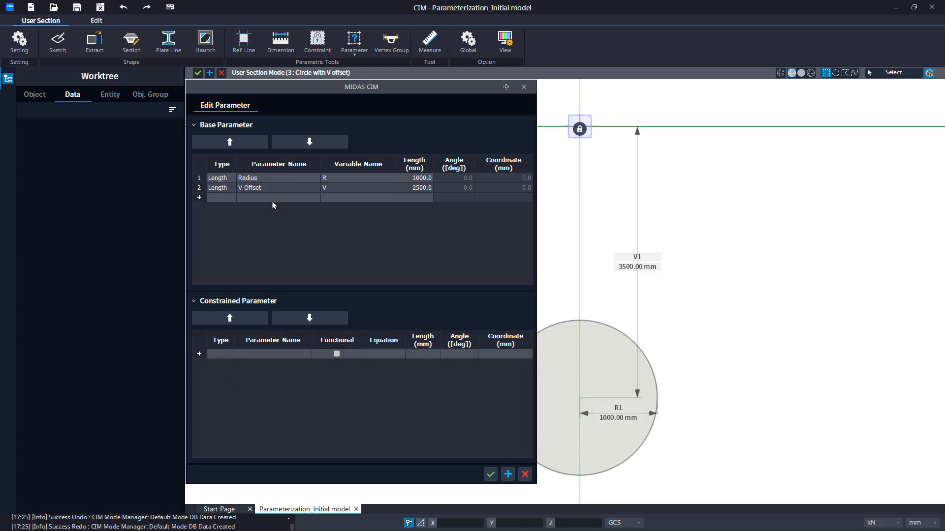
Set the V Offset base parameter to 3500 mm and confirm the parameter edit
click(414, 191)
key(Delete)
key(Delete)
key(Delete)
key(Delete)
key(Delete)
key(Delete)
text(3500)
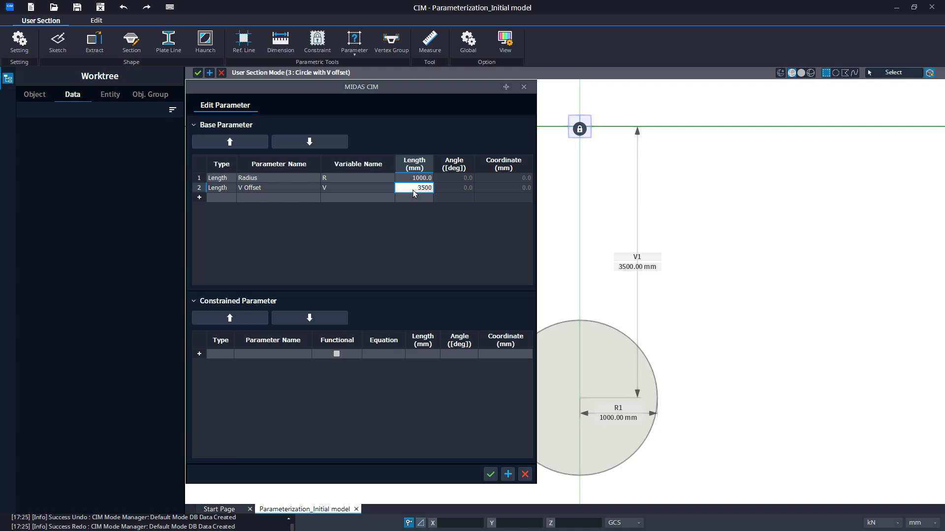
key(Tab)
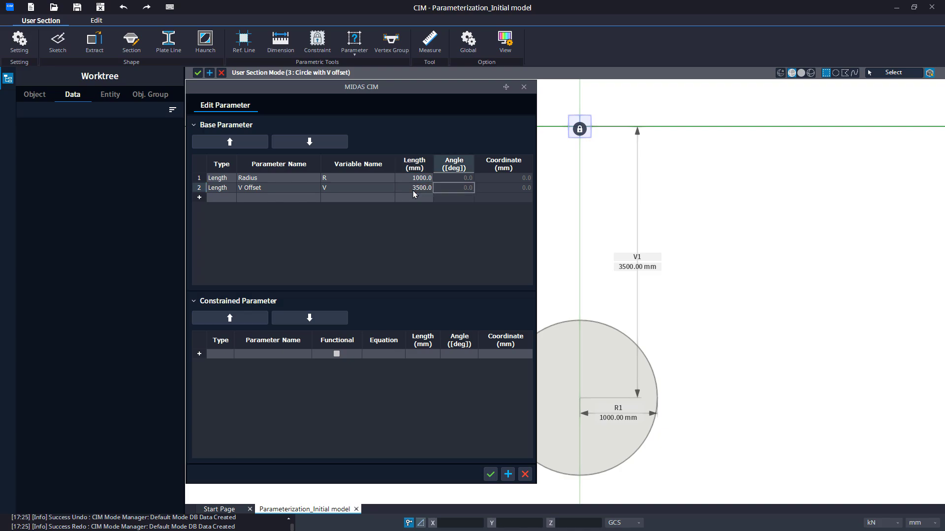
click(485, 477)
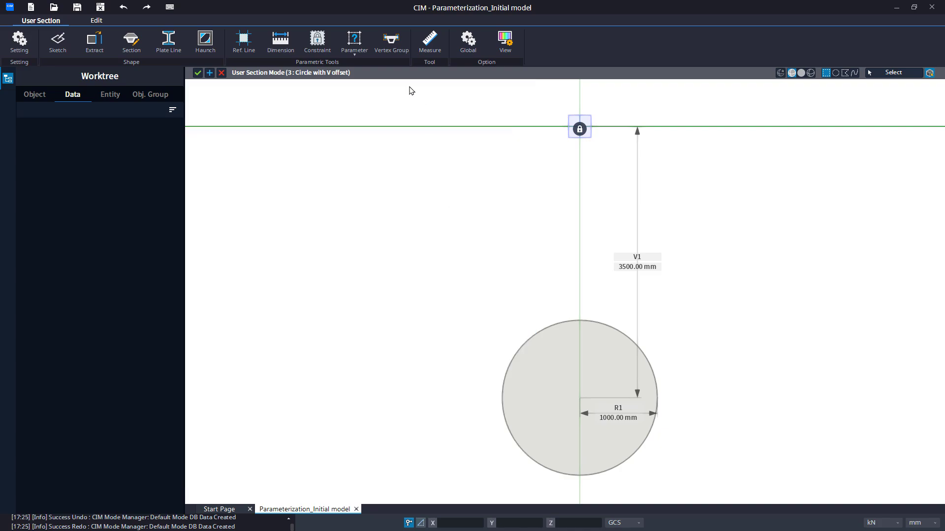
Link the vertical dimension V1 to V Offset and the radial dimension R1 to Radius
click(363, 60)
click(356, 102)
click(175, 138)
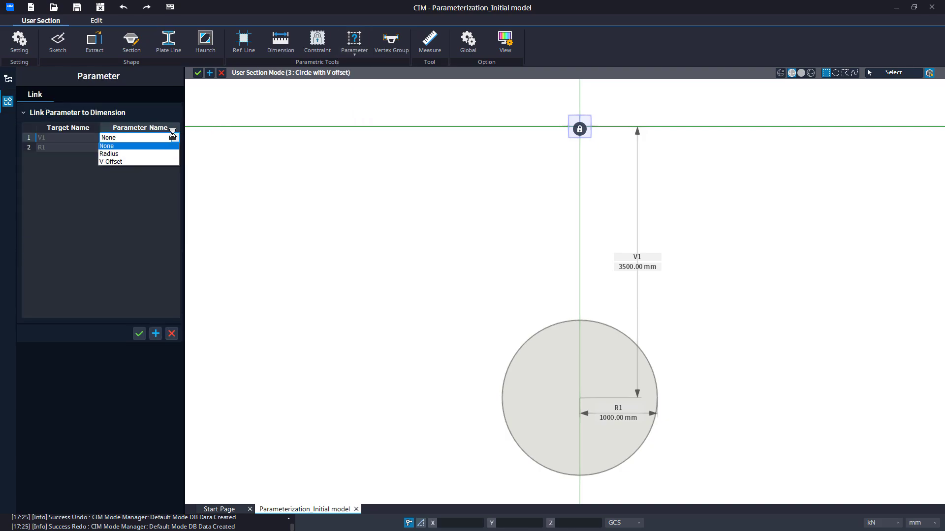
click(168, 161)
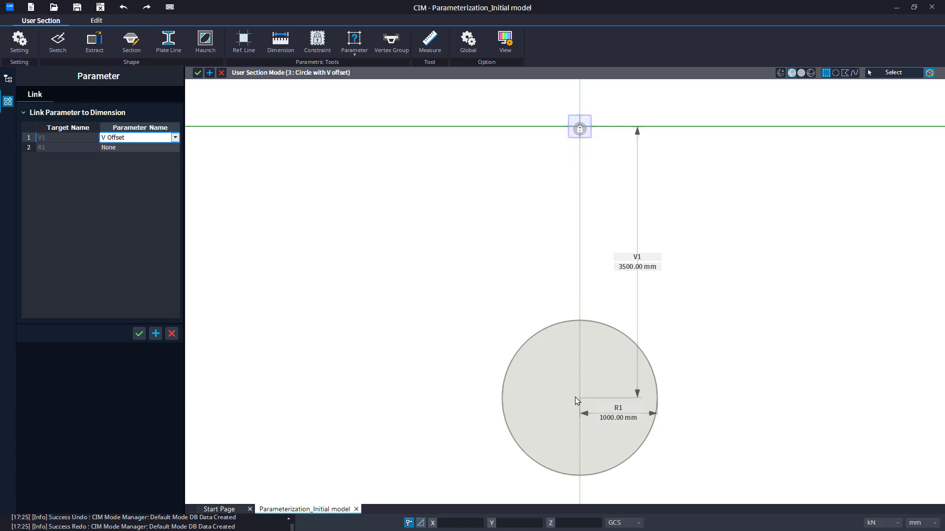
click(157, 147)
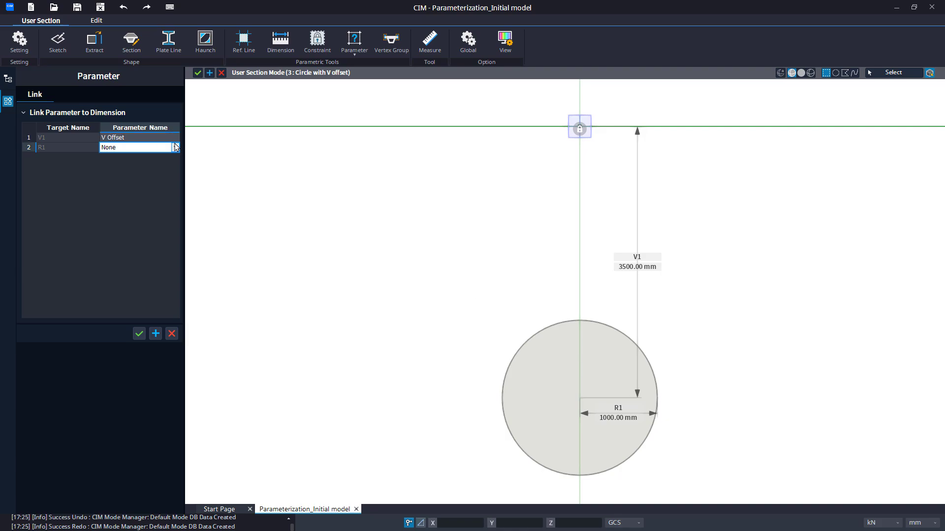
click(162, 148)
click(158, 165)
click(152, 198)
click(140, 335)
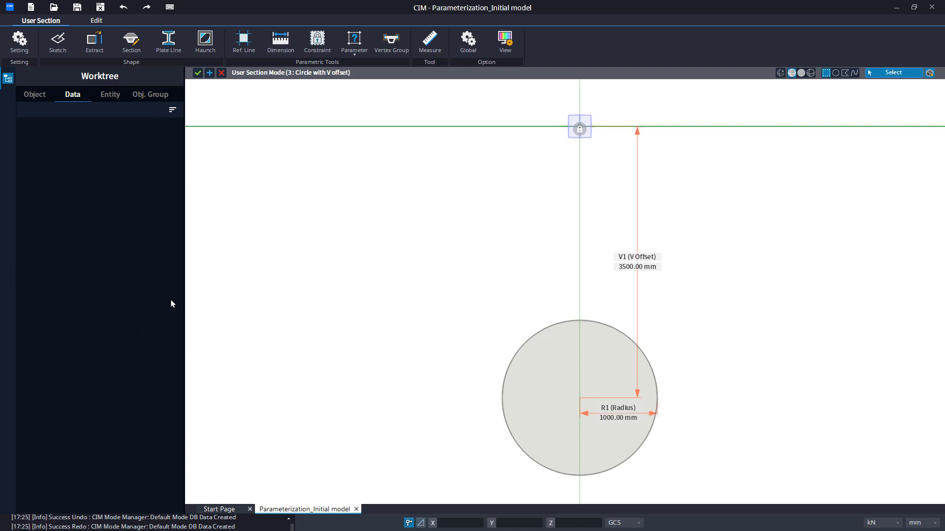
Set the Radius base parameter to 600 mm in the section's parameter editor
click(354, 42)
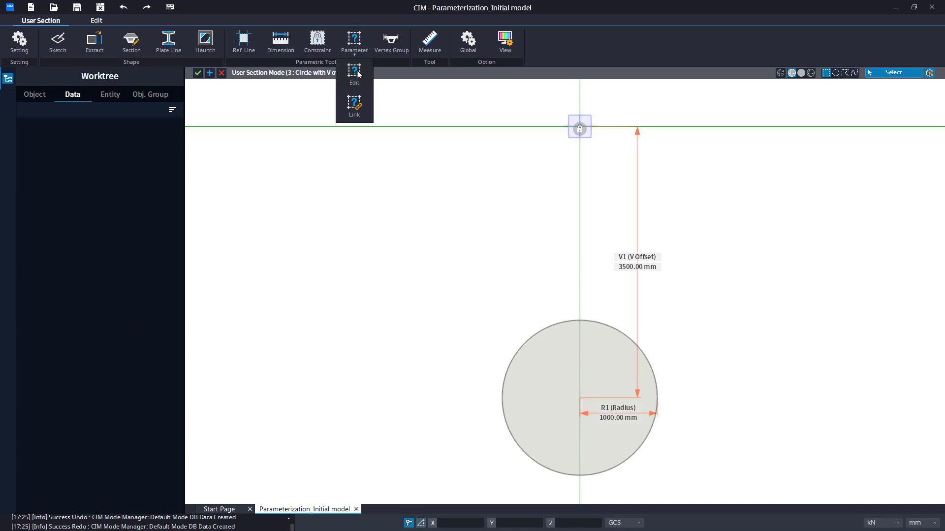
click(356, 74)
double_click(406, 178)
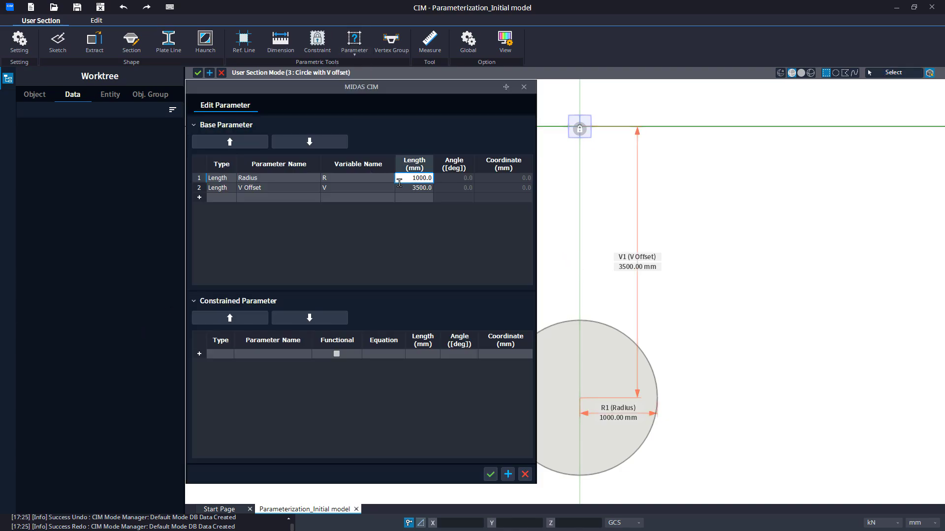
key(BackSpace)
key(BackSpace)
key(BackSpace)
key(BackSpace)
key(BackSpace)
key(BackSpace)
text(600)
key(Return)
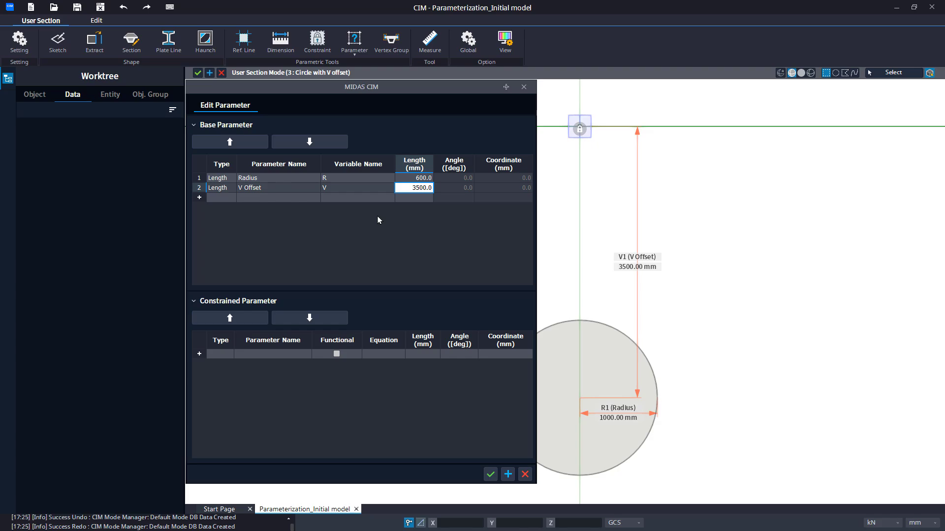
Set the V Offset base parameter to 1200 mm and apply the parameter changes to the section
key(BackSpace)
key(BackSpace)
key(BackSpace)
key(BackSpace)
key(BackSpace)
key(BackSpace)
text(1200)
key(Return)
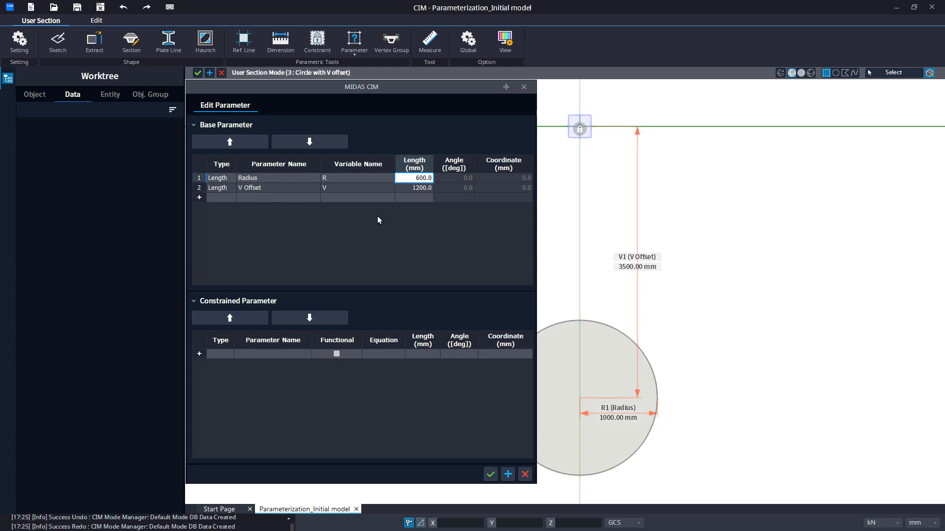
click(489, 476)
scroll(595, 162, up, 3)
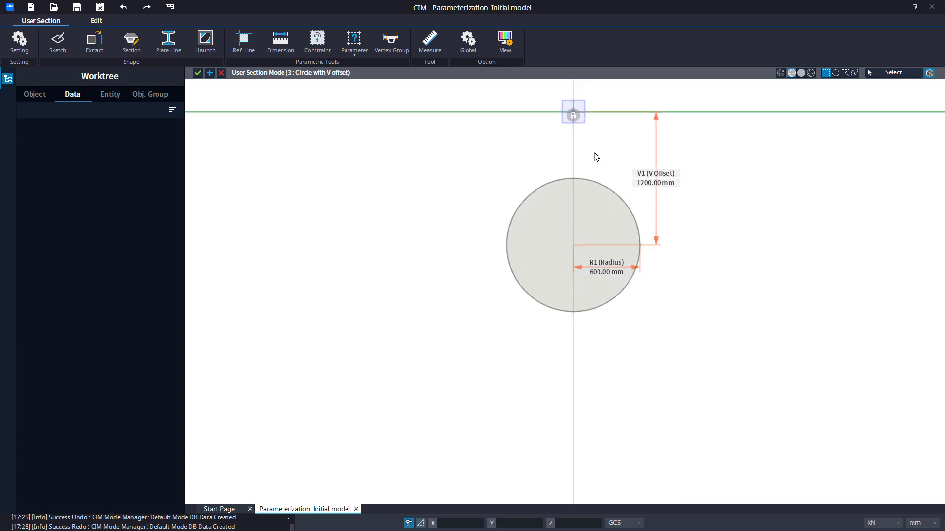
middle_drag(595, 161, 570, 266)
scroll(571, 266, up, 1)
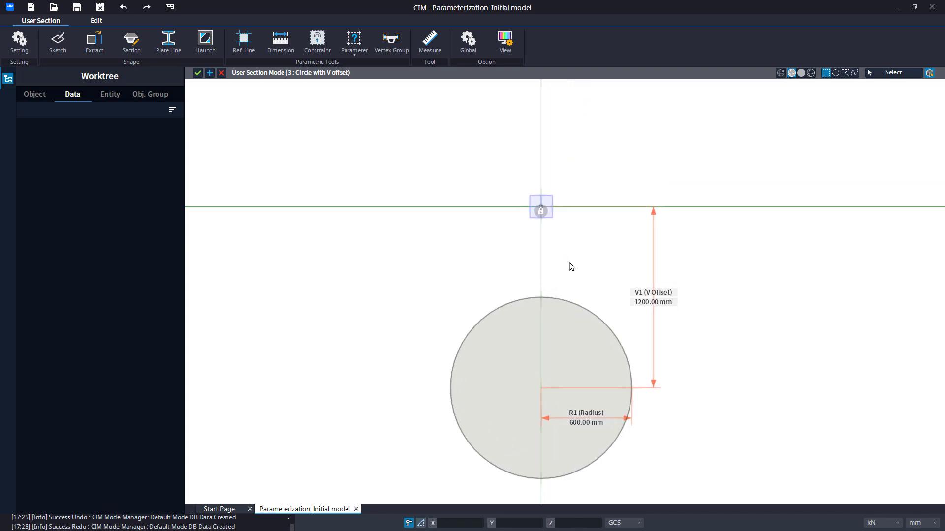